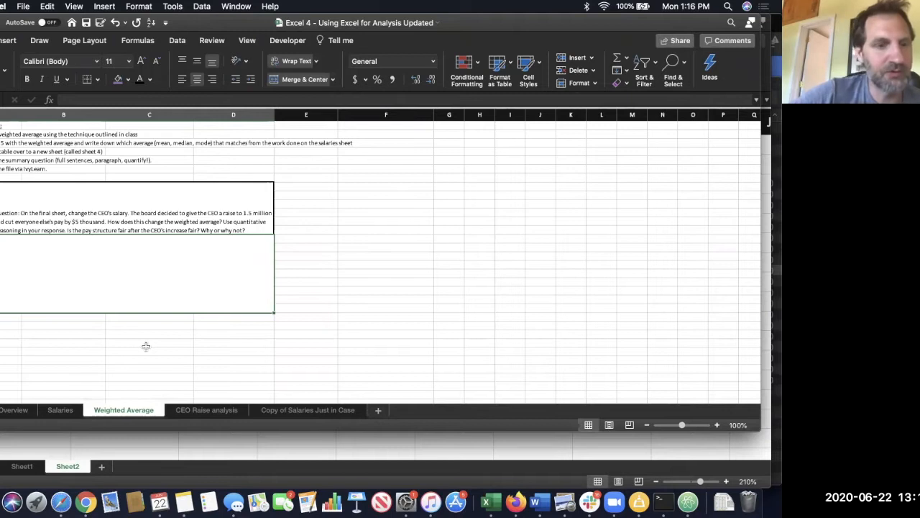
Review the Weighted Average sheet, then display the Overview sheet's assignment instructions in an enlarged window at 207% zoom
{"action": "scroll", "coordinate": [141, 305], "scroll_direction": "up", "scroll_amount": 5}
{"action": "scroll", "coordinate": [141, 305], "scroll_direction": "up", "scroll_amount": 3}
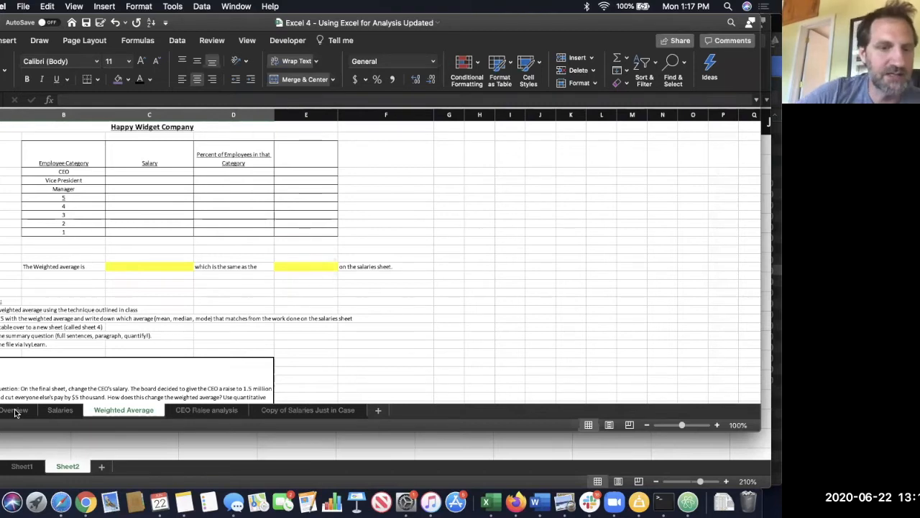
{"action": "left_click", "coordinate": [15, 410]}
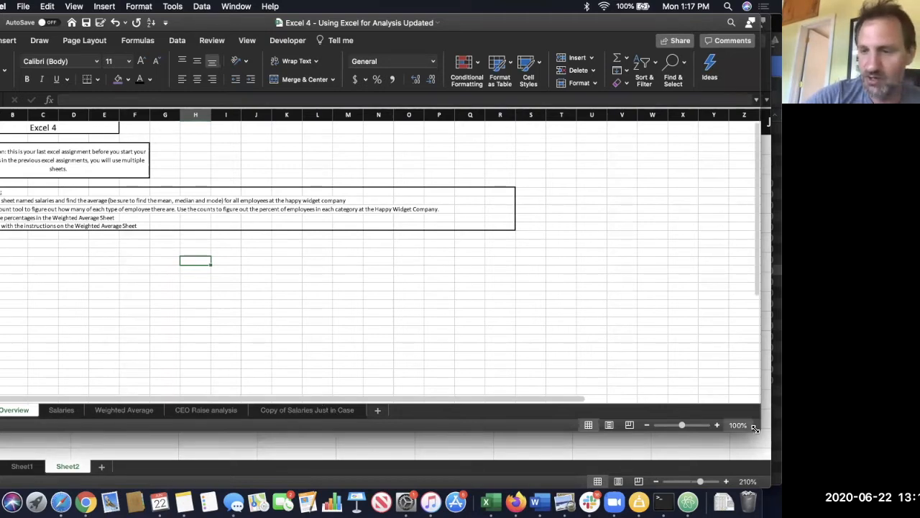
{"action": "double_click", "coordinate": [707, 432]}
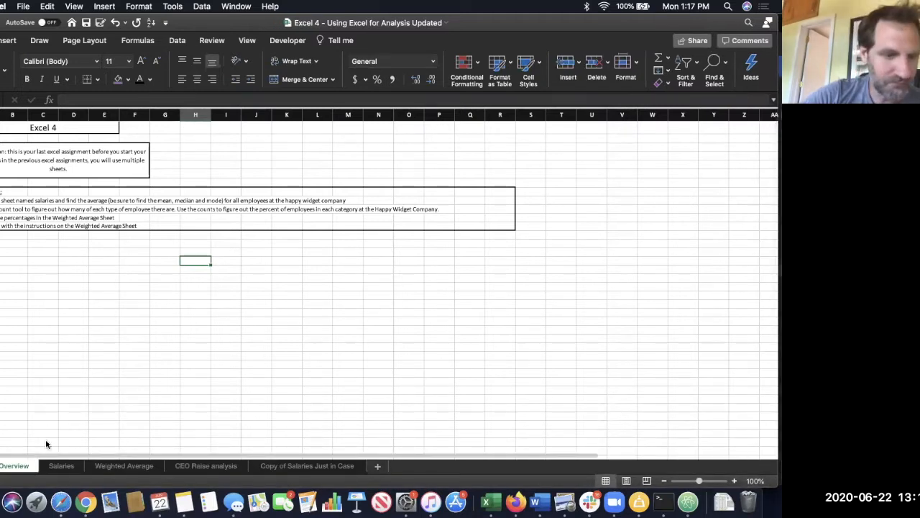
{"action": "left_click", "coordinate": [708, 481]}
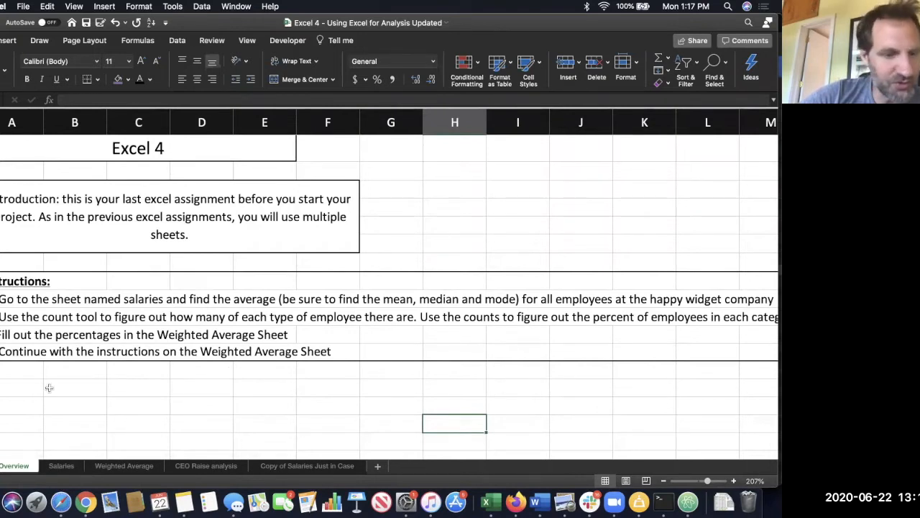
Examine the employee positions and their salaries on the Salaries sheet from the CEO down to the last row
{"action": "left_click", "coordinate": [60, 466]}
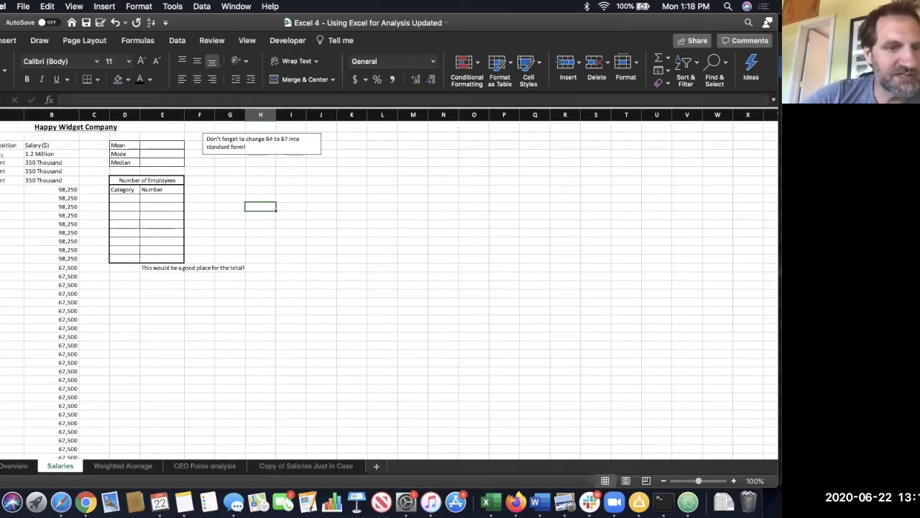
{"action": "left_click", "coordinate": [13, 154]}
{"action": "left_click", "coordinate": [12, 163]}
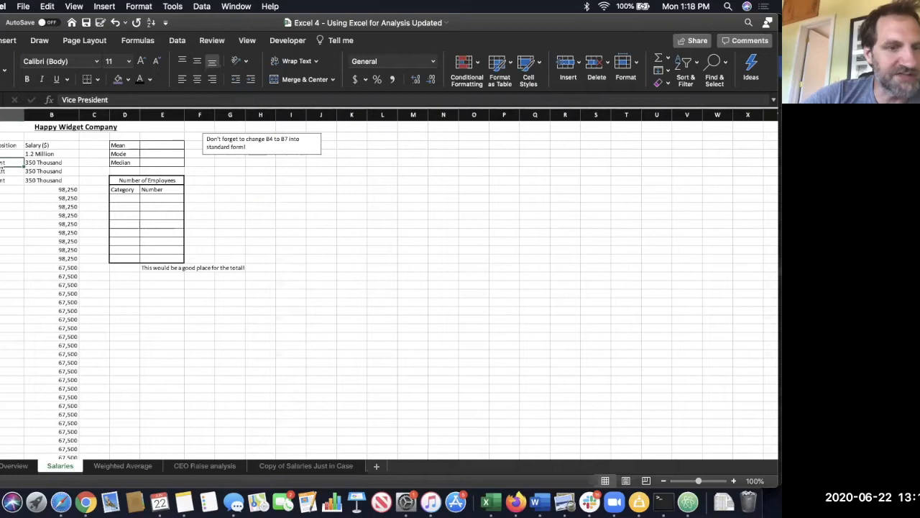
{"action": "left_click", "coordinate": [3, 188]}
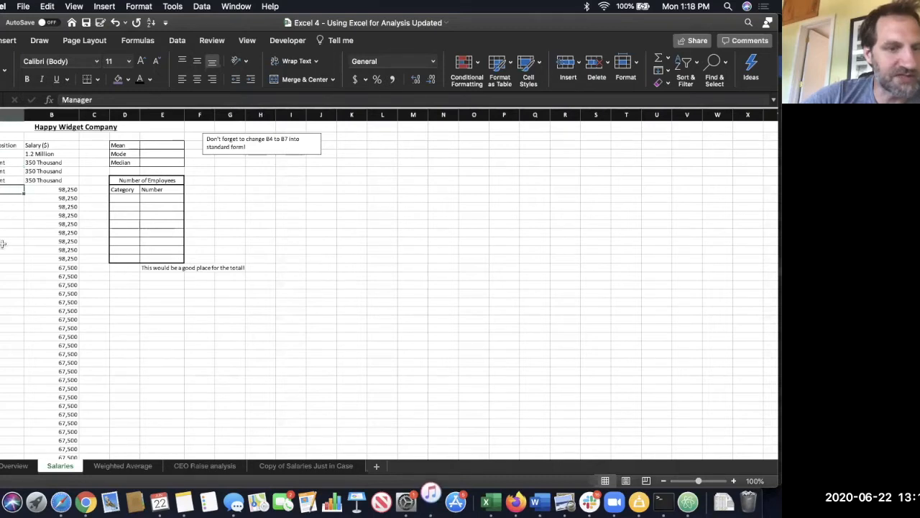
{"action": "left_click", "coordinate": [2, 275]}
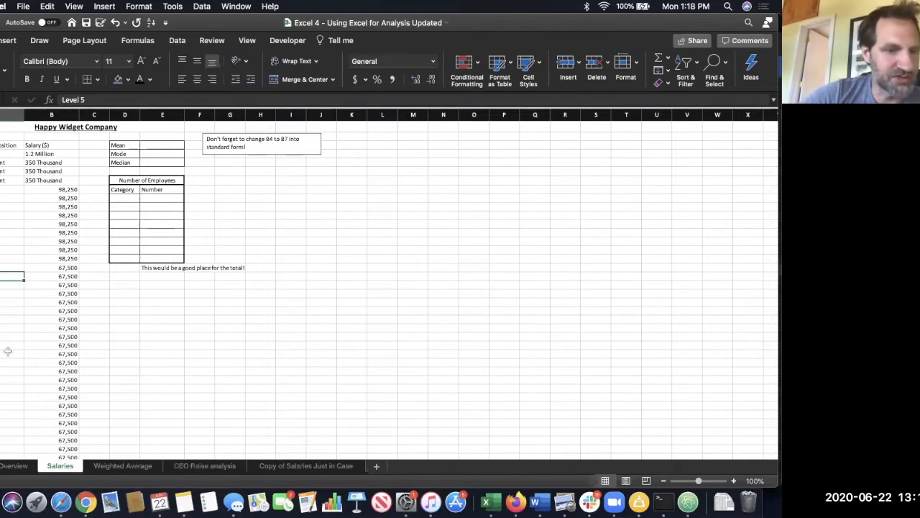
{"action": "scroll", "coordinate": [7, 350], "scroll_direction": "down", "scroll_amount": 15}
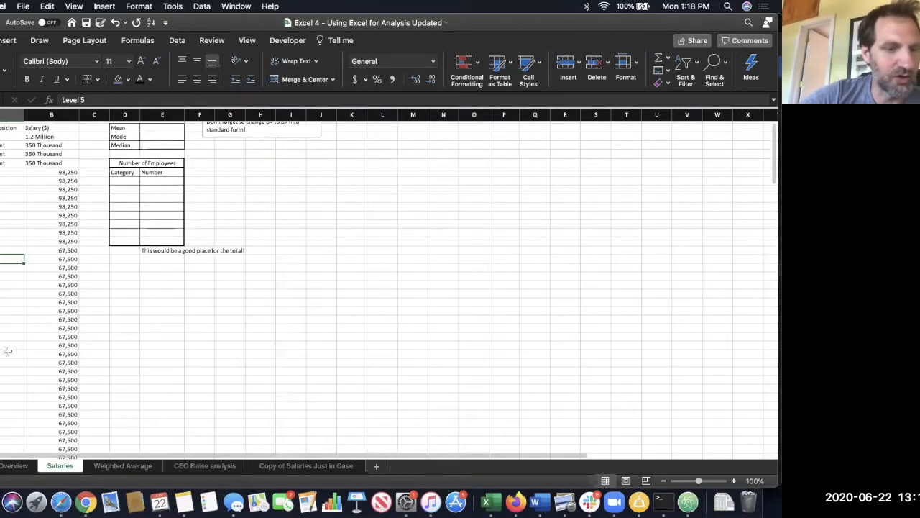
{"action": "scroll", "coordinate": [7, 350], "scroll_direction": "up", "scroll_amount": 15}
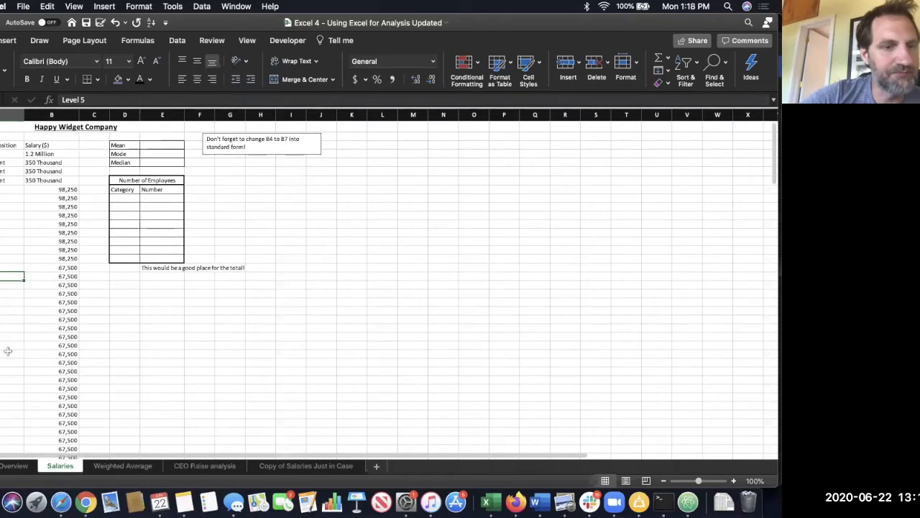
{"action": "scroll", "coordinate": [7, 350], "scroll_direction": "down", "scroll_amount": 2}
{"action": "scroll", "coordinate": [8, 350], "scroll_direction": "down", "scroll_amount": 20}
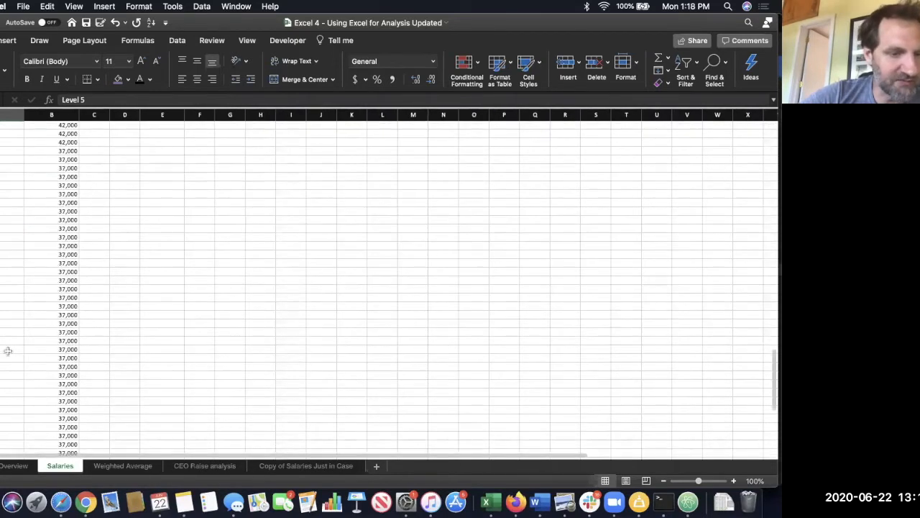
{"action": "scroll", "coordinate": [7, 350], "scroll_direction": "up", "scroll_amount": 10}
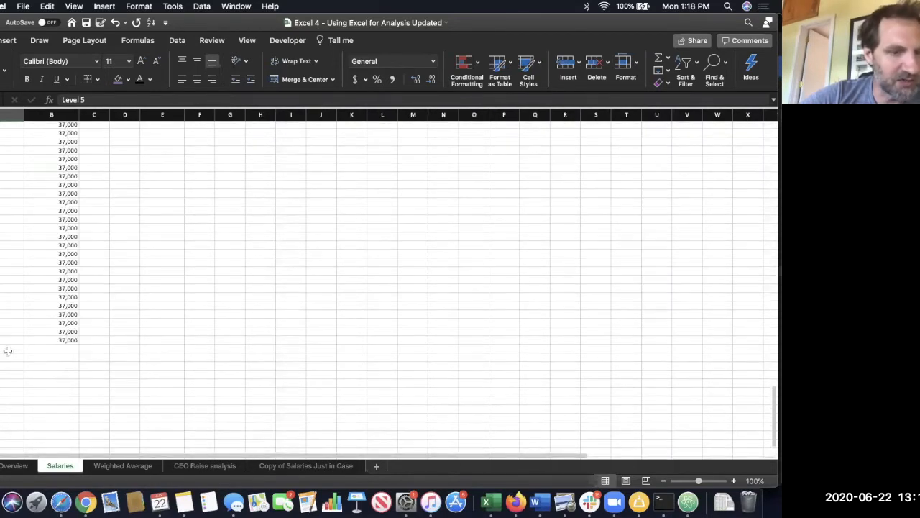
{"action": "scroll", "coordinate": [8, 351], "scroll_direction": "up", "scroll_amount": 15}
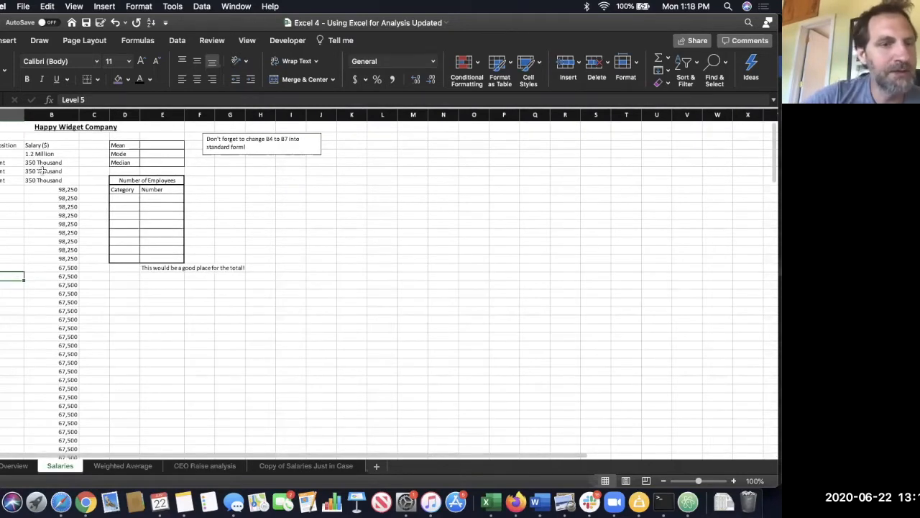
Inspect how the CEO and vice president salaries in cells B4 to B6 are written
{"action": "left_click", "coordinate": [41, 171]}
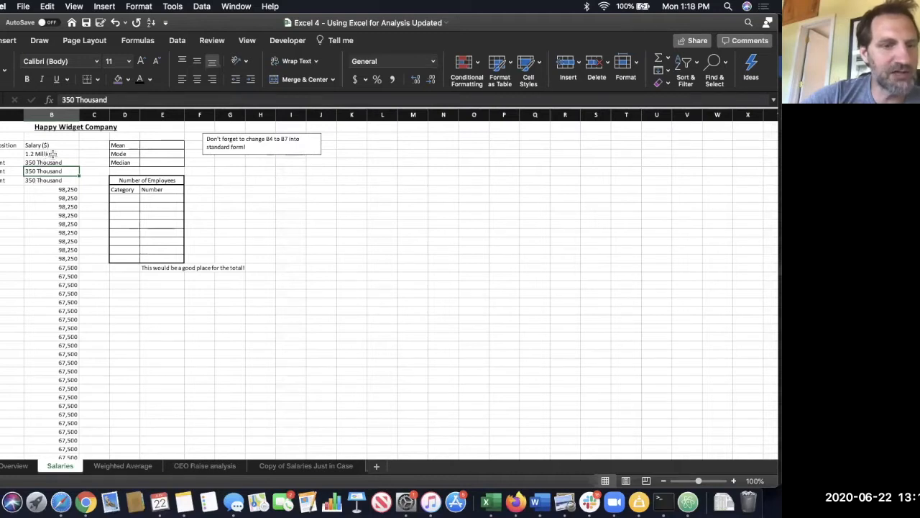
{"action": "left_click", "coordinate": [54, 155]}
{"action": "left_click", "coordinate": [59, 163]}
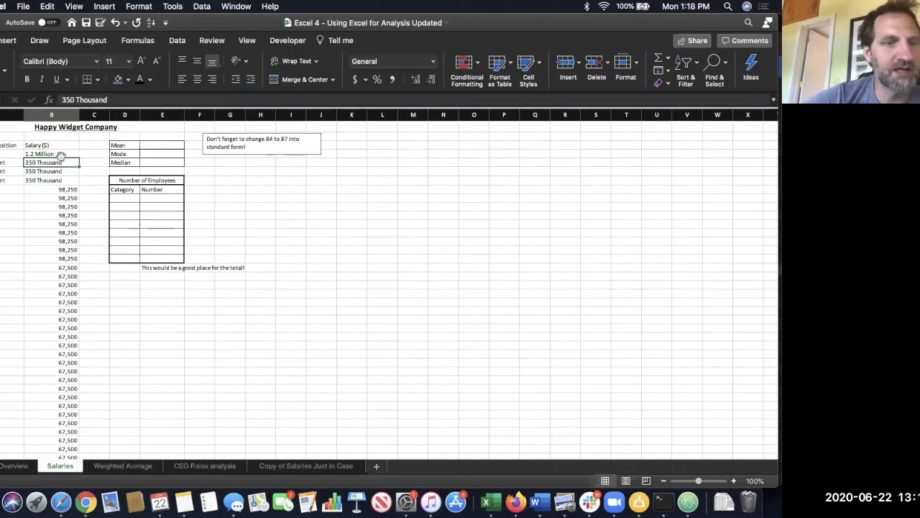
{"action": "left_click", "coordinate": [63, 155]}
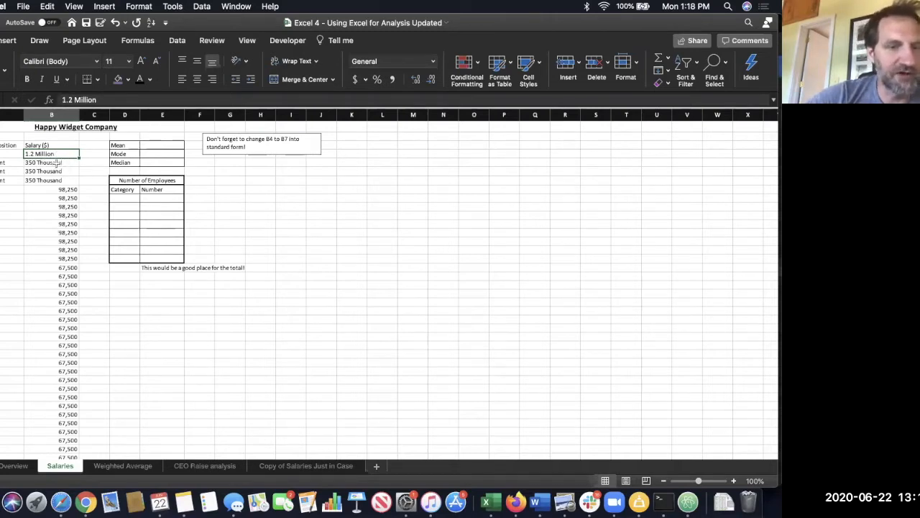
Try adding the CEO and vice president salaries with the formula =B4+B5+B6+B7 in cell J7
{"action": "left_click", "coordinate": [321, 179]}
{"action": "type", "text": "="}
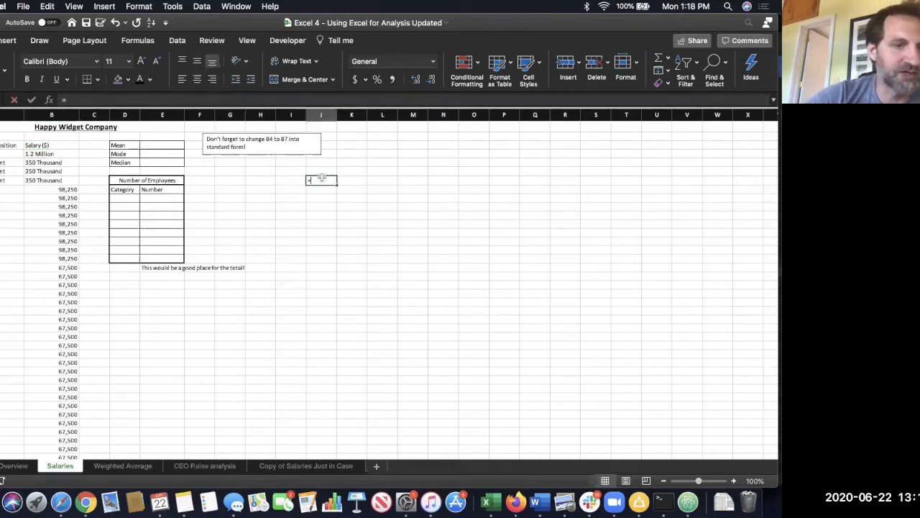
{"action": "left_click", "coordinate": [56, 154]}
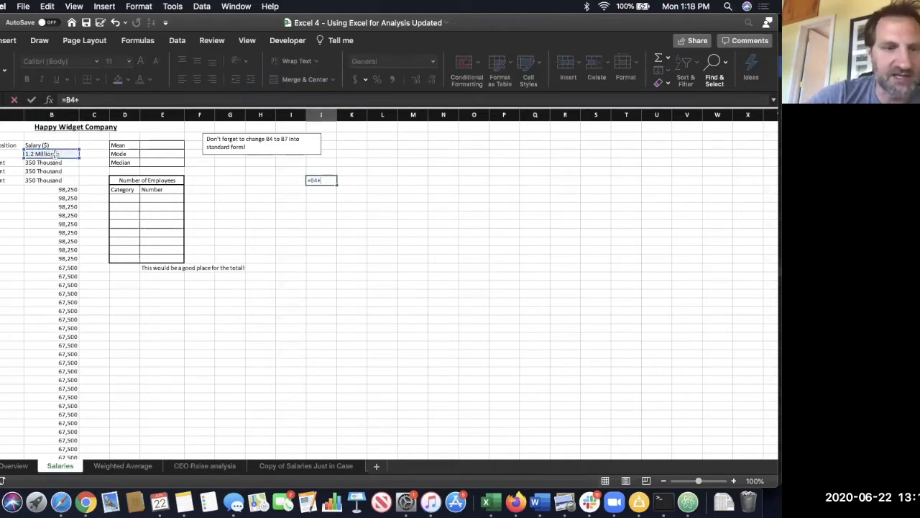
{"action": "type", "text": "+"}
{"action": "left_click", "coordinate": [48, 163]}
{"action": "type", "text": "+"}
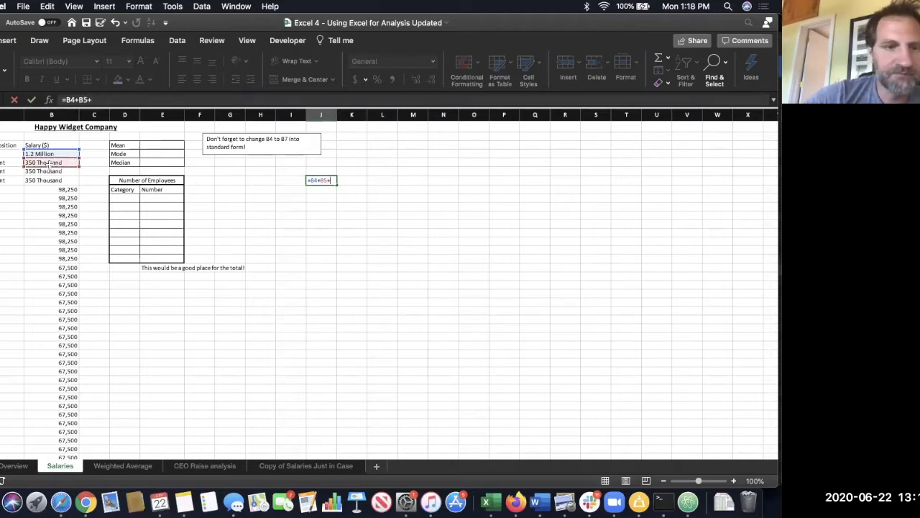
{"action": "left_click", "coordinate": [47, 171]}
{"action": "left_click", "coordinate": [45, 180]}
{"action": "key", "text": "Return"}
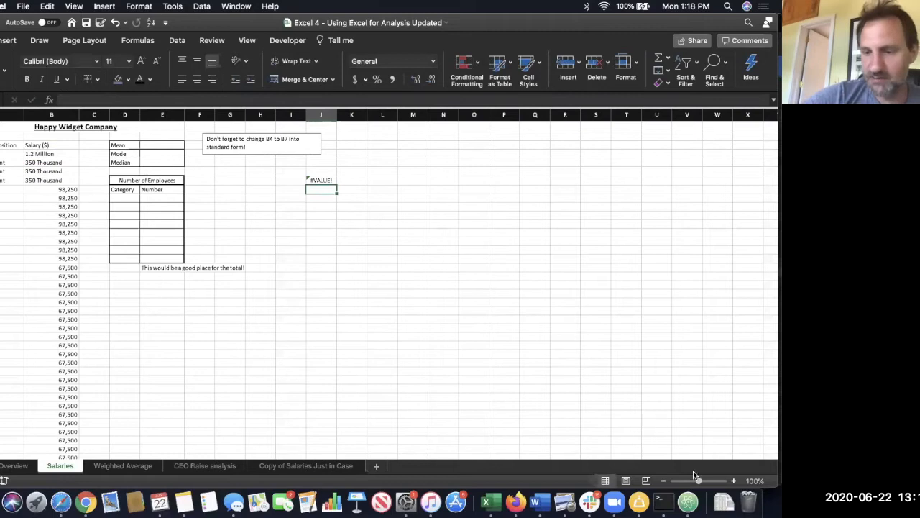
Zoom the Salaries sheet to 245%, check the test formula in J7 and delete it
{"action": "left_click", "coordinate": [710, 482]}
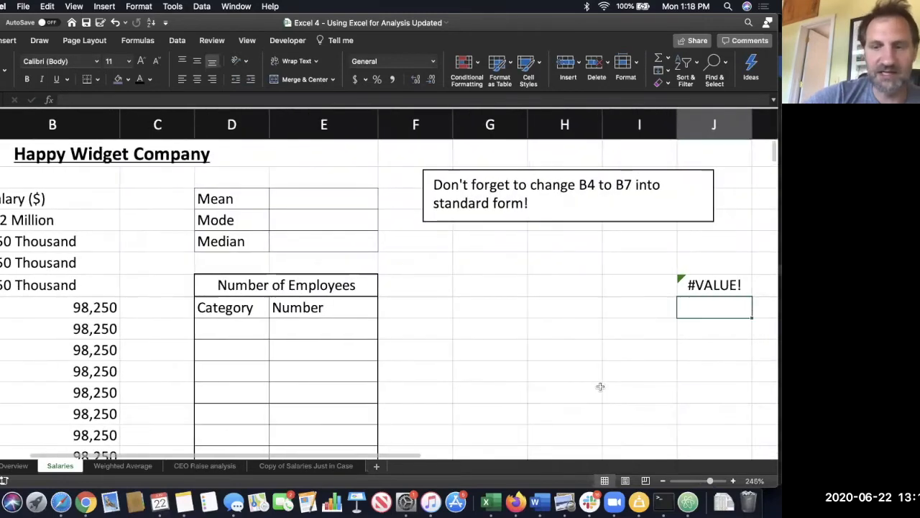
{"action": "double_click", "coordinate": [725, 285]}
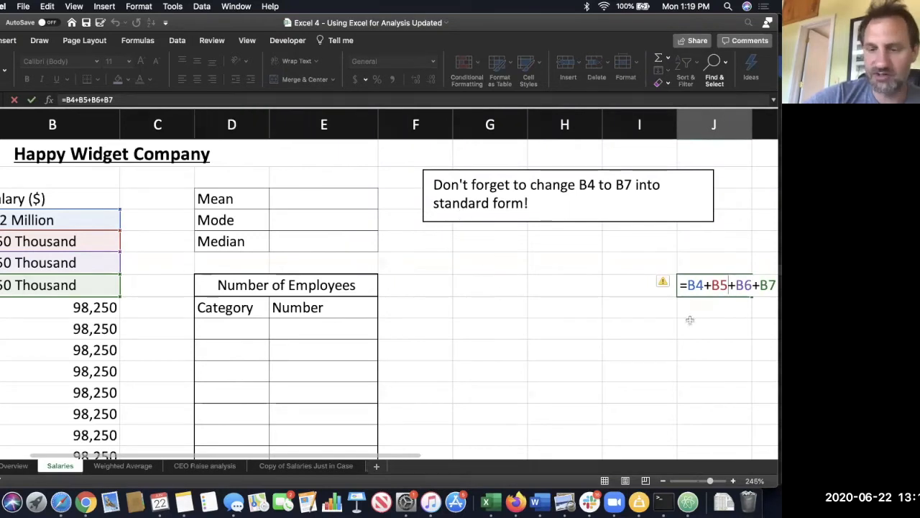
{"action": "key", "text": "Return"}
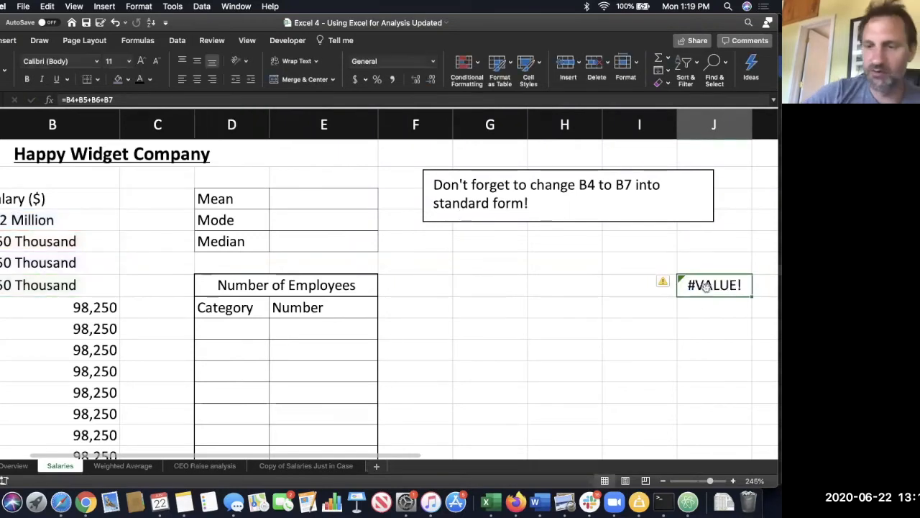
{"action": "key", "text": "Delete"}
{"action": "left_click", "coordinate": [645, 293]}
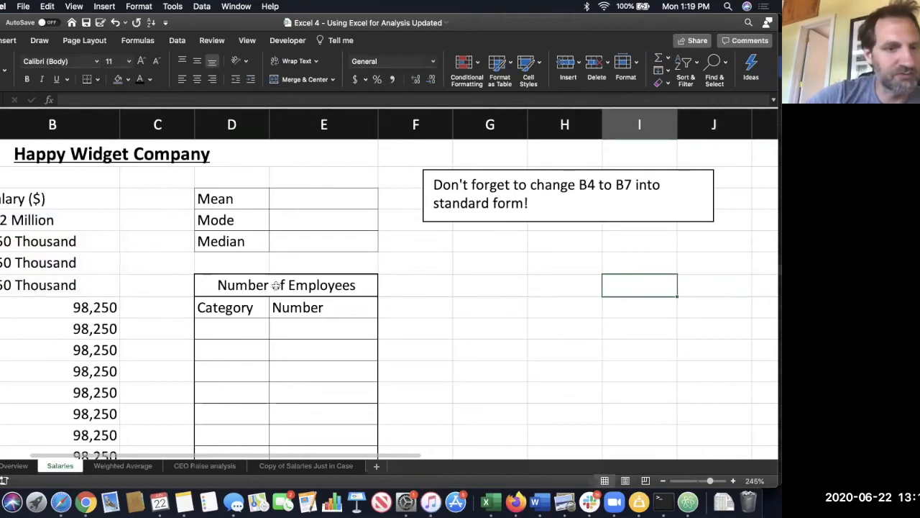
Look over the cells for the mean, mode and median results in E3 to E5
{"action": "scroll", "coordinate": [276, 285], "scroll_direction": "left", "scroll_amount": 5}
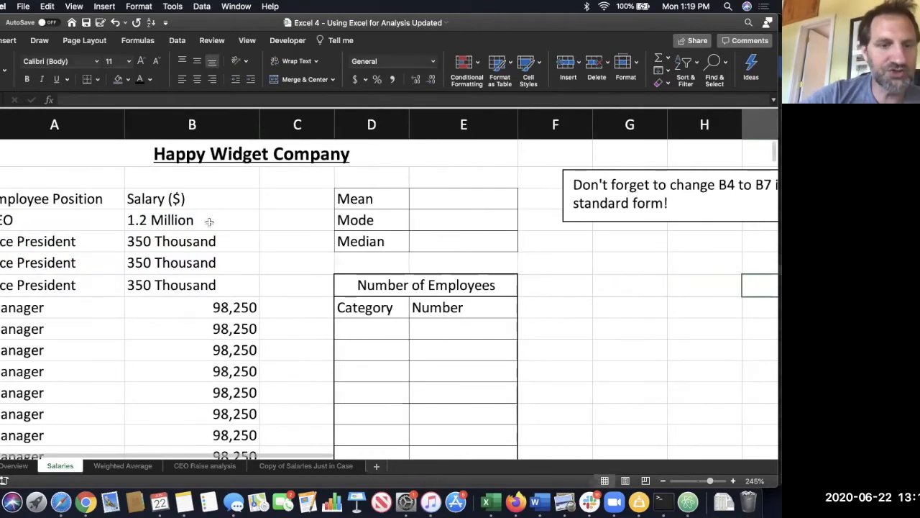
{"action": "left_click", "coordinate": [432, 197]}
{"action": "left_click", "coordinate": [439, 221]}
{"action": "left_click", "coordinate": [439, 238]}
{"action": "left_click", "coordinate": [446, 201]}
{"action": "left_click", "coordinate": [443, 223]}
Start an AVERAGE formula in the Mean result cell E3 using the salary range B4:B12
{"action": "left_click", "coordinate": [445, 200]}
{"action": "double_click", "coordinate": [445, 201]}
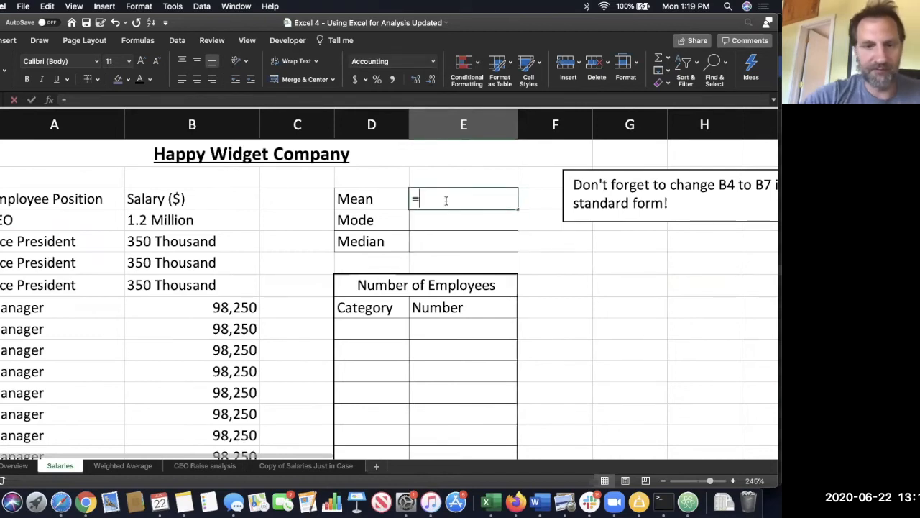
{"action": "type", "text": "=average("}
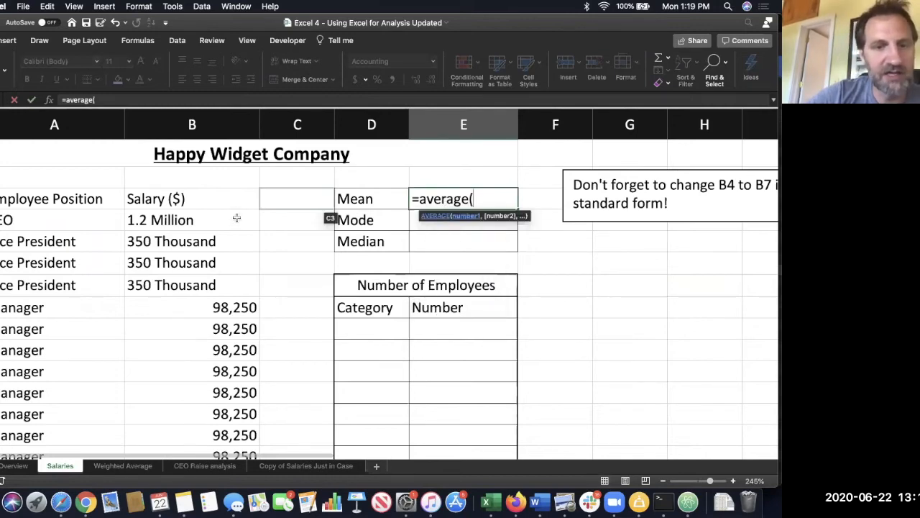
{"action": "left_click_drag", "start_coordinate": [233, 237], "coordinate": [225, 391]}
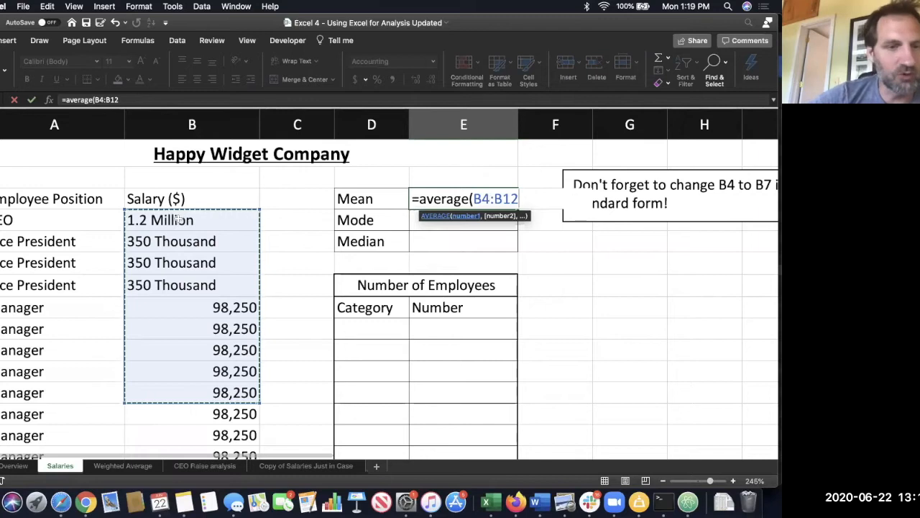
Extend the salary range of the AVERAGE formula in the Mean cell E3 to B4:B193 and enter the formula
{"action": "scroll", "coordinate": [213, 297], "scroll_direction": "down", "scroll_amount": 20}
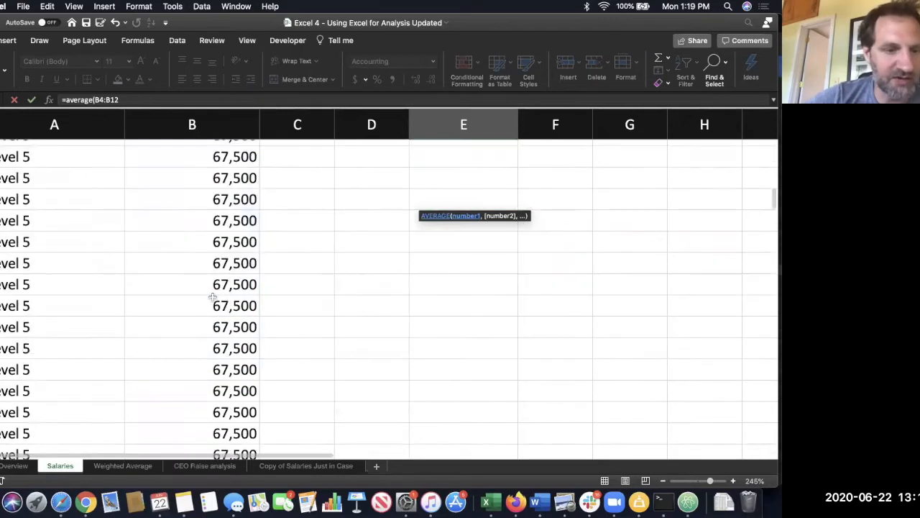
{"action": "scroll", "coordinate": [212, 297], "scroll_direction": "up", "scroll_amount": 15}
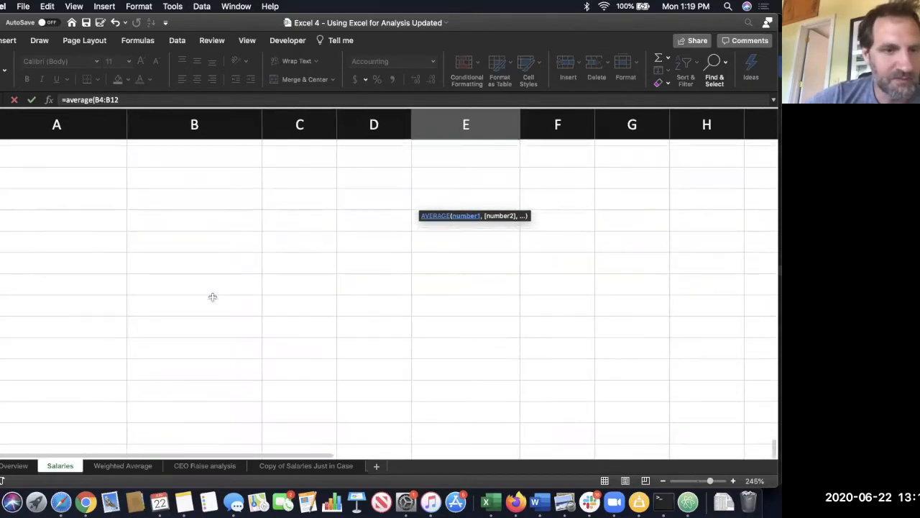
{"action": "scroll", "coordinate": [213, 297], "scroll_direction": "down", "scroll_amount": 5}
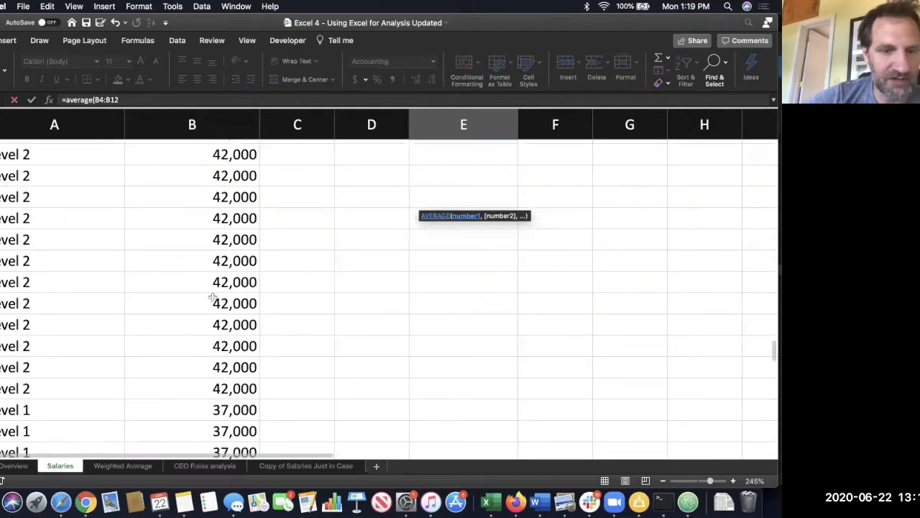
{"action": "scroll", "coordinate": [213, 297], "scroll_direction": "down", "scroll_amount": 5}
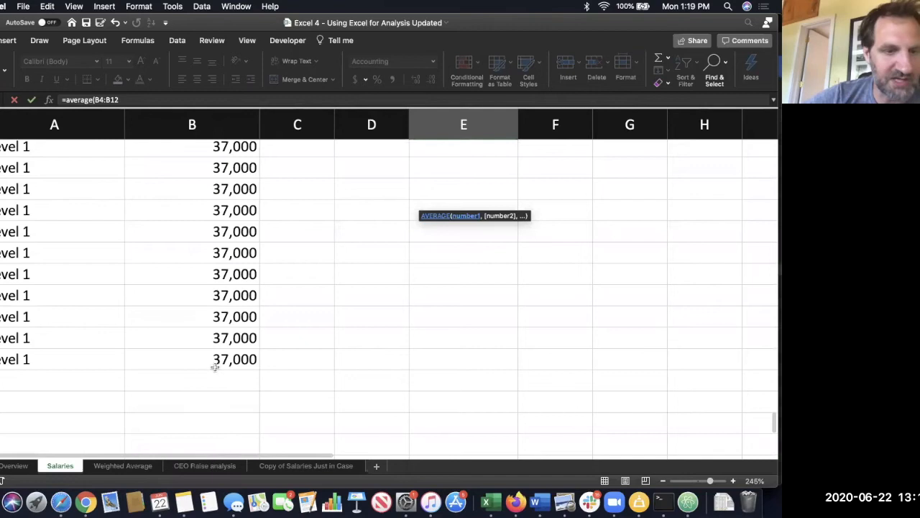
{"action": "scroll", "coordinate": [227, 304], "scroll_direction": "up", "scroll_amount": 20}
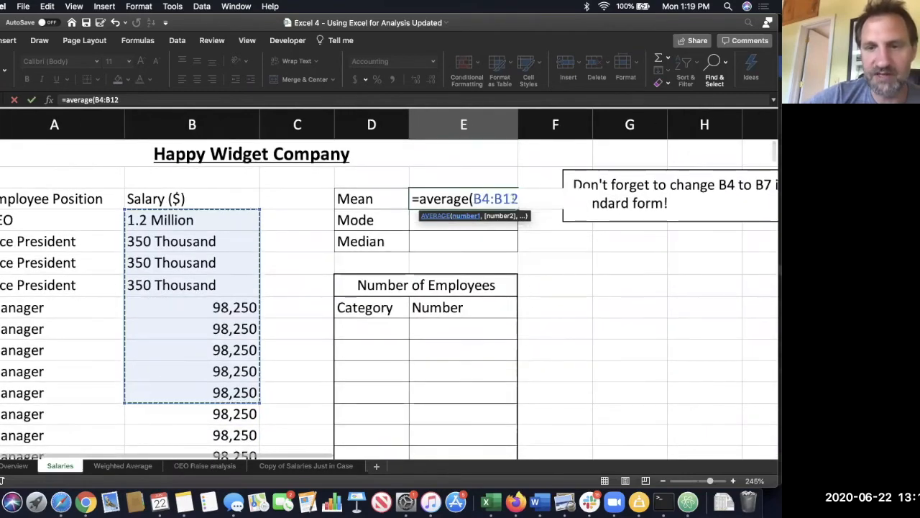
{"action": "left_click", "coordinate": [125, 100]}
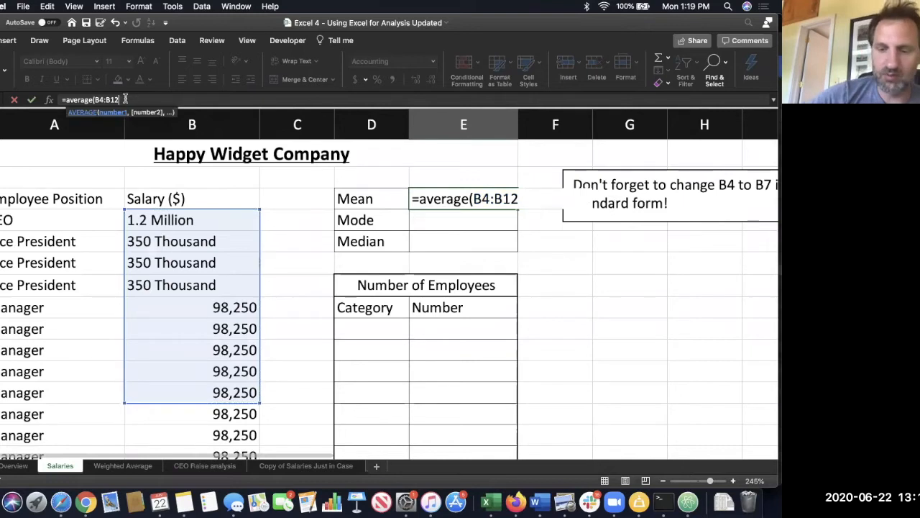
{"action": "key", "text": "BackSpace"}
{"action": "type", "text": "93)"}
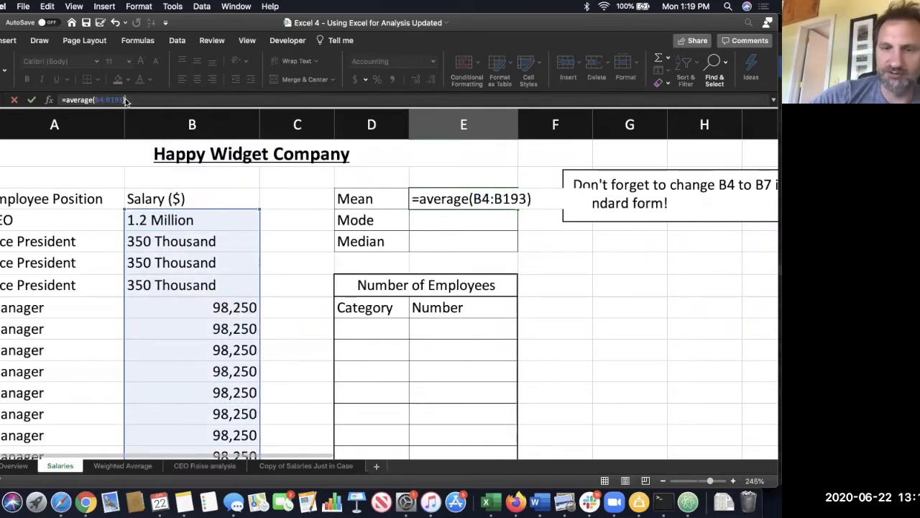
{"action": "key", "text": "Return"}
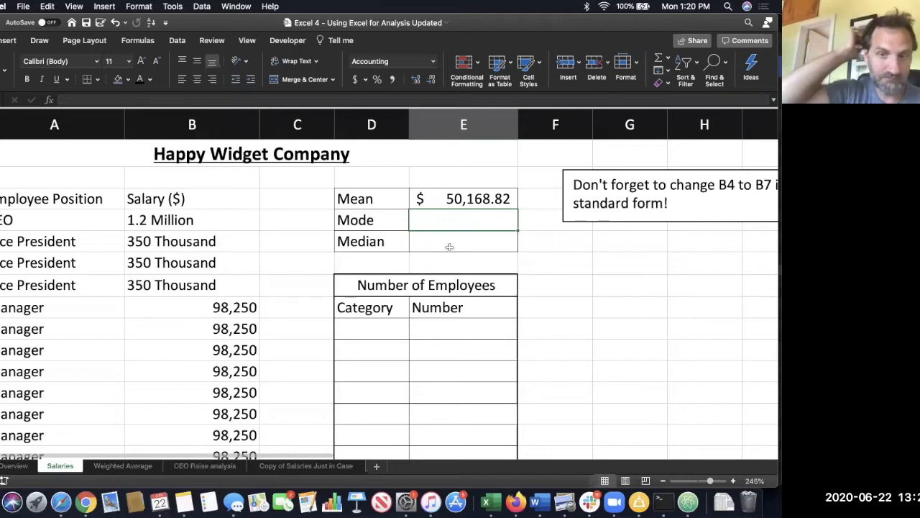
Fill the first three Category cells of the Number of Employees table with CEO, VP and Managers
{"action": "scroll", "coordinate": [449, 249], "scroll_direction": "down", "scroll_amount": 3}
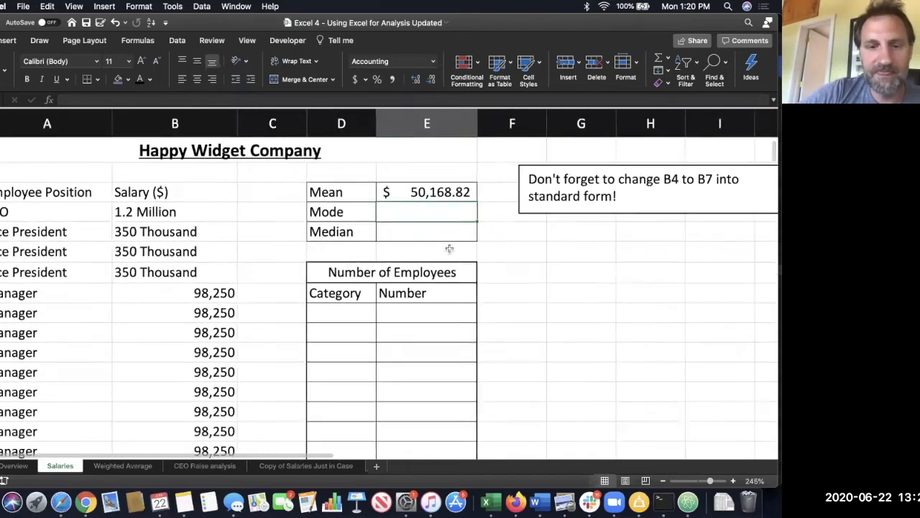
{"action": "left_click", "coordinate": [318, 289]}
{"action": "left_click", "coordinate": [358, 288]}
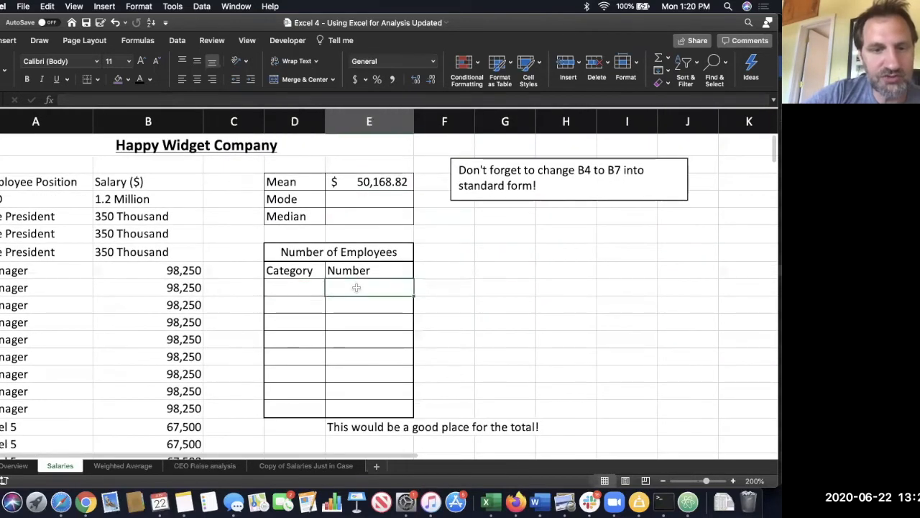
{"action": "left_click", "coordinate": [363, 338]}
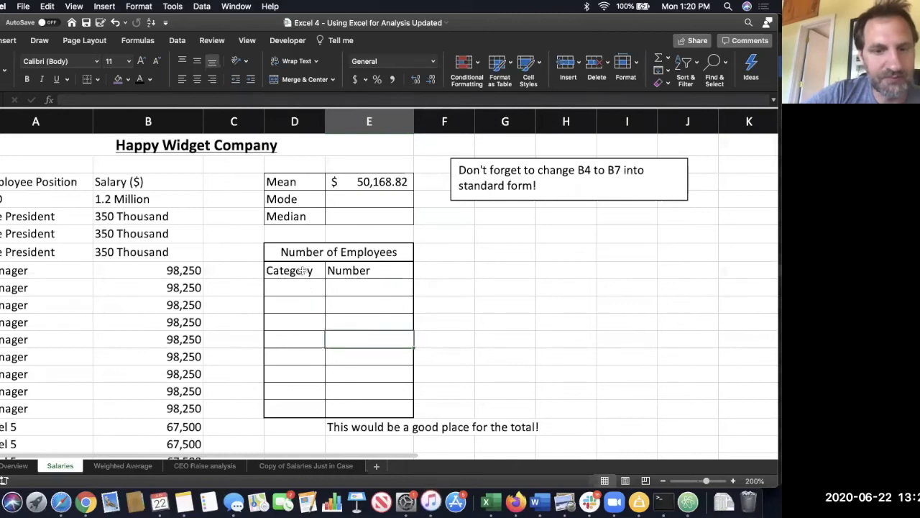
{"action": "left_click", "coordinate": [308, 288]}
{"action": "type", "text": "CEO"}
{"action": "key", "text": "Return"}
{"action": "type", "text": "VP"}
{"action": "key", "text": "Return"}
{"action": "type", "text": "Managers"}
{"action": "key", "text": "Return"}
Enter 1 as the number of CEOs and 3 as the number of VPs in the Number of Employees table
{"action": "left_click", "coordinate": [350, 290]}
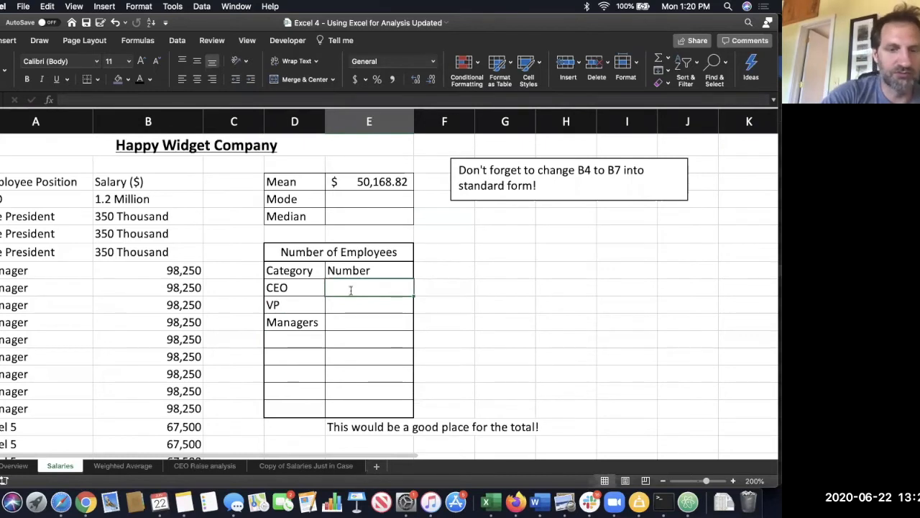
{"action": "type", "text": "1"}
{"action": "key", "text": "Return"}
{"action": "type", "text": "3"}
{"action": "key", "text": "Return"}
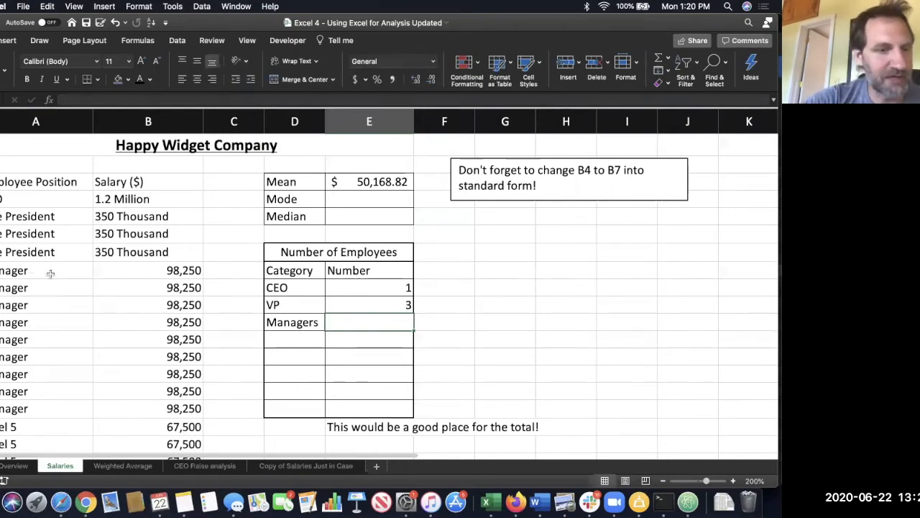
Count the Manager rows in column A by selecting them and enter 9 as the number of Managers
{"action": "scroll", "coordinate": [51, 272], "scroll_direction": "down", "scroll_amount": 4}
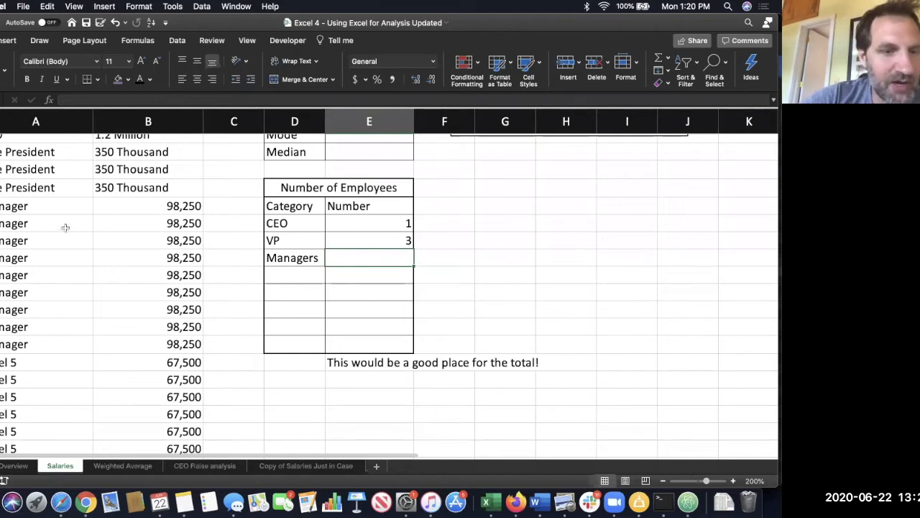
{"action": "left_click_drag", "start_coordinate": [60, 206], "coordinate": [49, 345]}
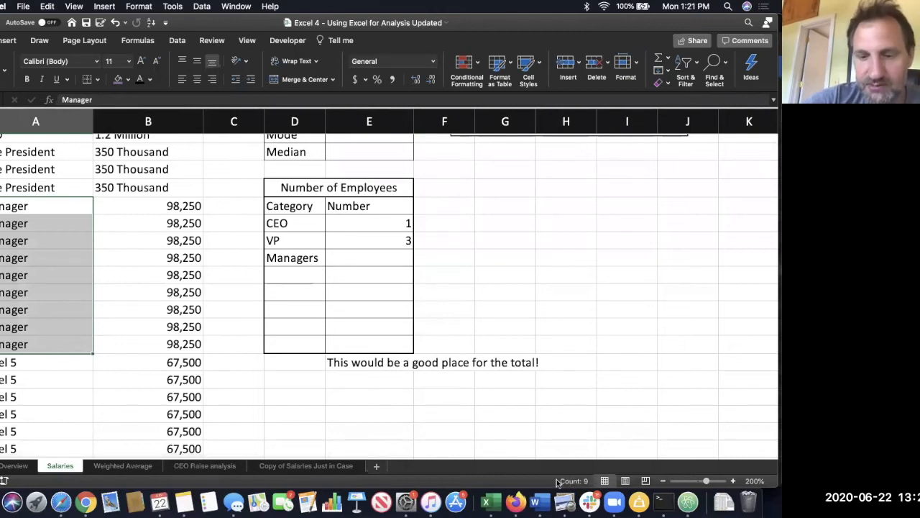
{"action": "left_click", "coordinate": [382, 257]}
{"action": "type", "text": "9"}
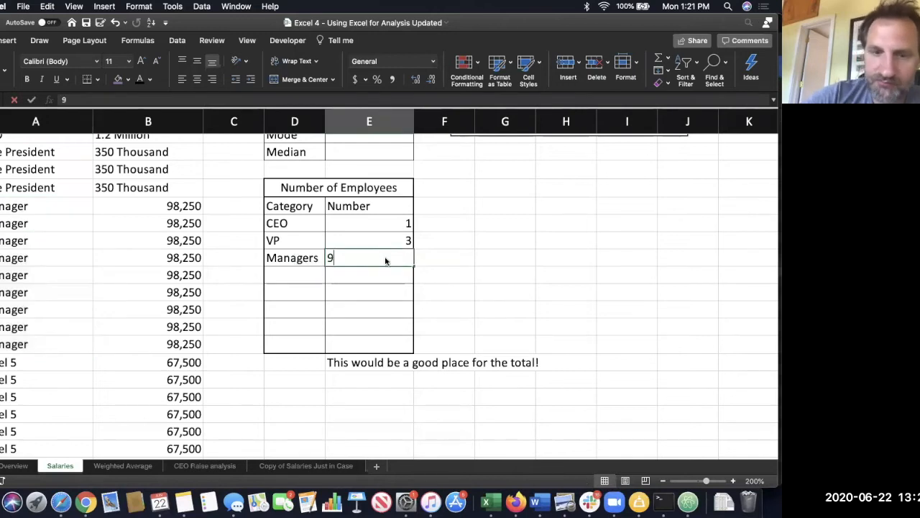
{"action": "key", "text": "Return"}
Compare the selection counts for the Manager rows with and without their salaries, and count the Level 5 rows in column A
{"action": "left_click_drag", "start_coordinate": [50, 206], "coordinate": [169, 346]}
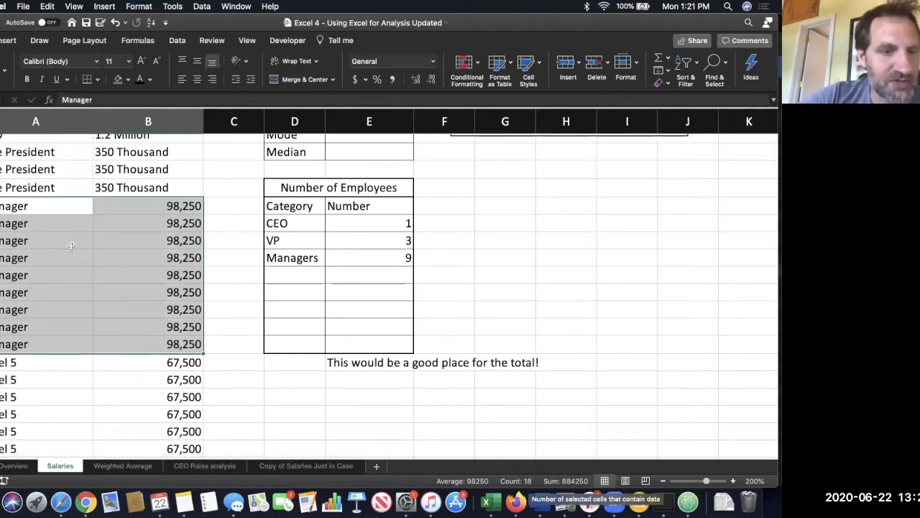
{"action": "left_click_drag", "start_coordinate": [41, 206], "coordinate": [43, 346]}
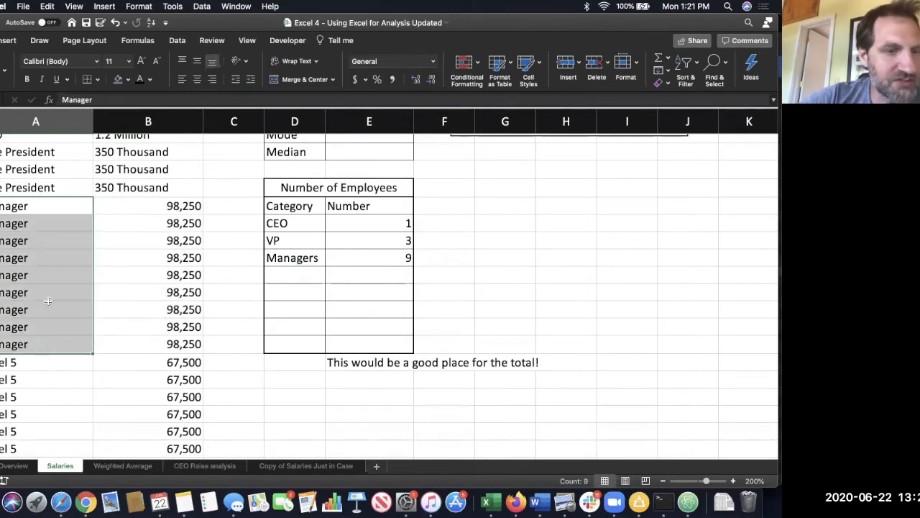
{"action": "left_click", "coordinate": [50, 361]}
{"action": "left_click_drag", "start_coordinate": [50, 361], "coordinate": [41, 161]}
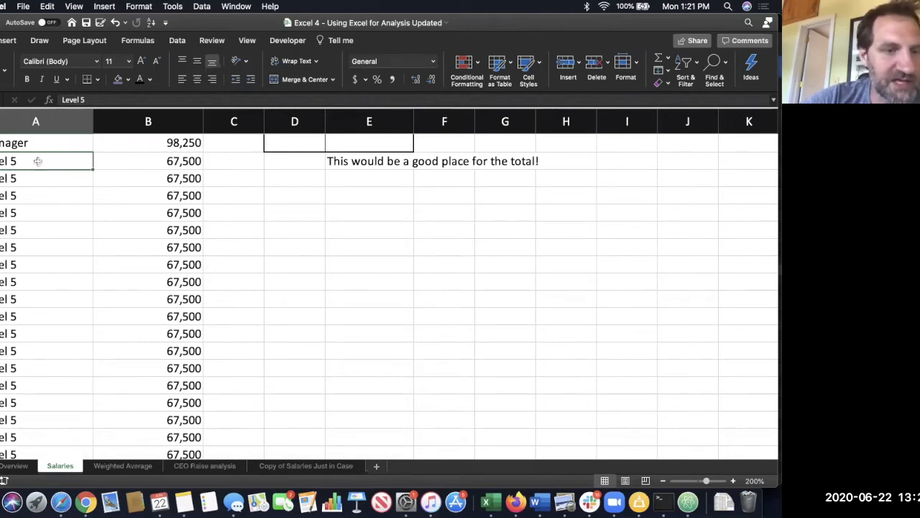
{"action": "left_click_drag", "start_coordinate": [43, 161], "coordinate": [60, 263]}
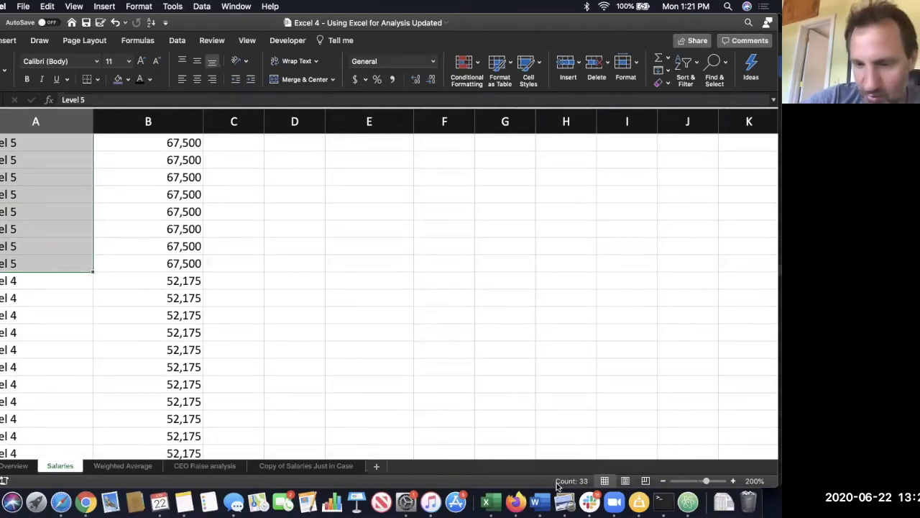
{"action": "scroll", "coordinate": [363, 290], "scroll_direction": "up", "scroll_amount": 10}
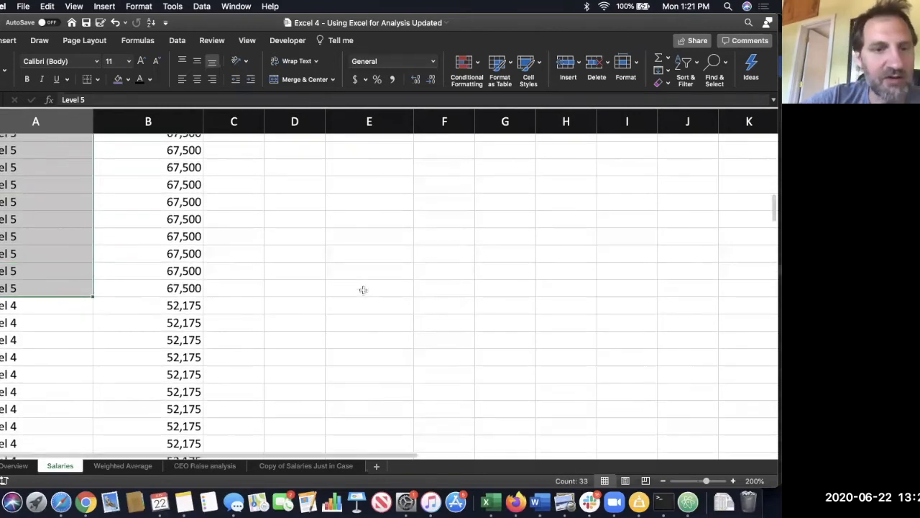
{"action": "scroll", "coordinate": [363, 291], "scroll_direction": "down", "scroll_amount": 1}
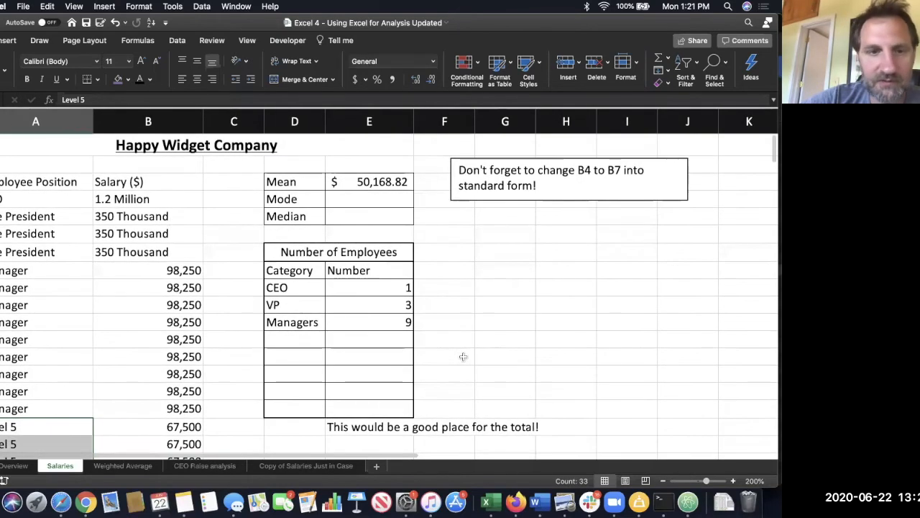
Open the Weighted Average sheet, zoom it to 220% and look over the salary and employee percentage table
{"action": "left_click", "coordinate": [128, 468]}
{"action": "left_click", "coordinate": [161, 198]}
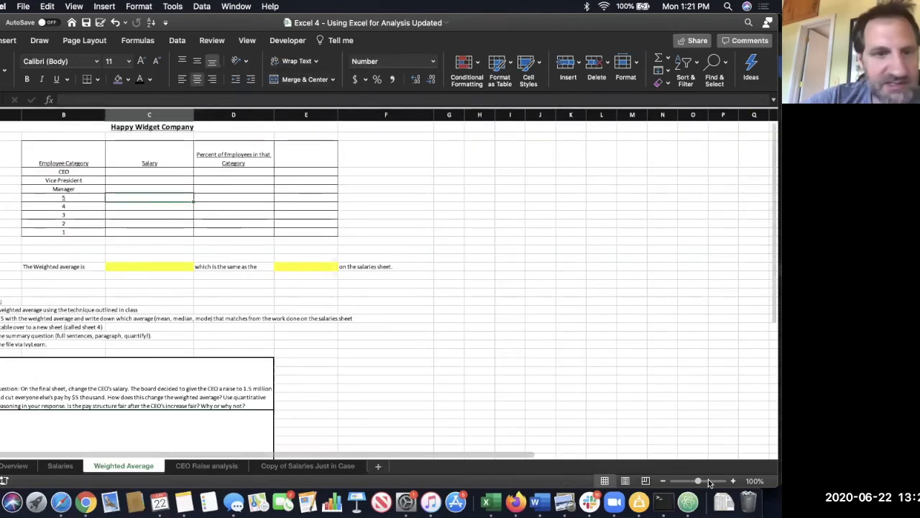
{"action": "left_click", "coordinate": [709, 482]}
{"action": "scroll", "coordinate": [536, 365], "scroll_direction": "right", "scroll_amount": 3}
{"action": "scroll", "coordinate": [536, 365], "scroll_direction": "down", "scroll_amount": 2}
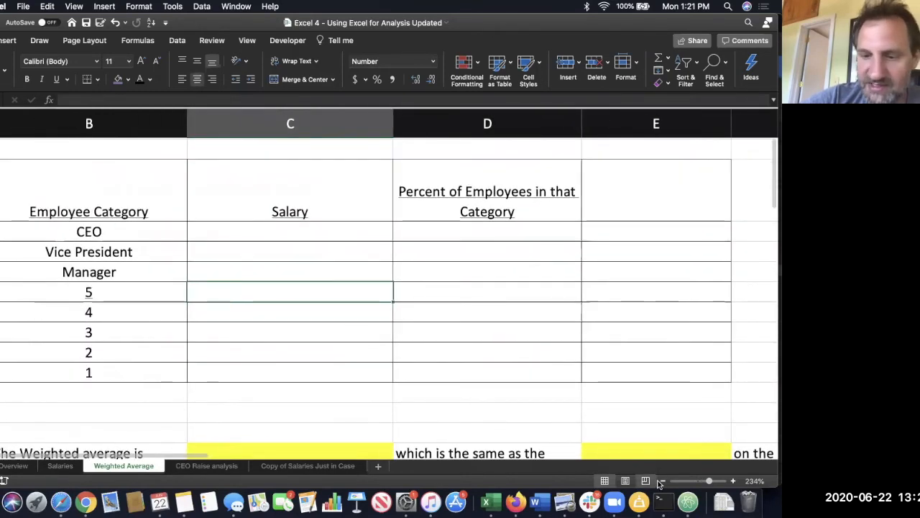
{"action": "scroll", "coordinate": [576, 279], "scroll_direction": "up", "scroll_amount": 2}
{"action": "scroll", "coordinate": [577, 279], "scroll_direction": "left", "scroll_amount": 3}
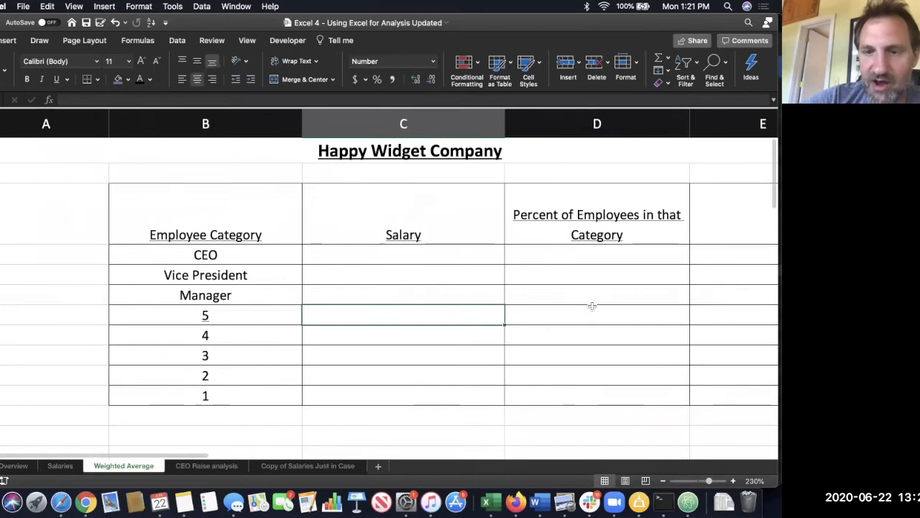
{"action": "left_click", "coordinate": [663, 480]}
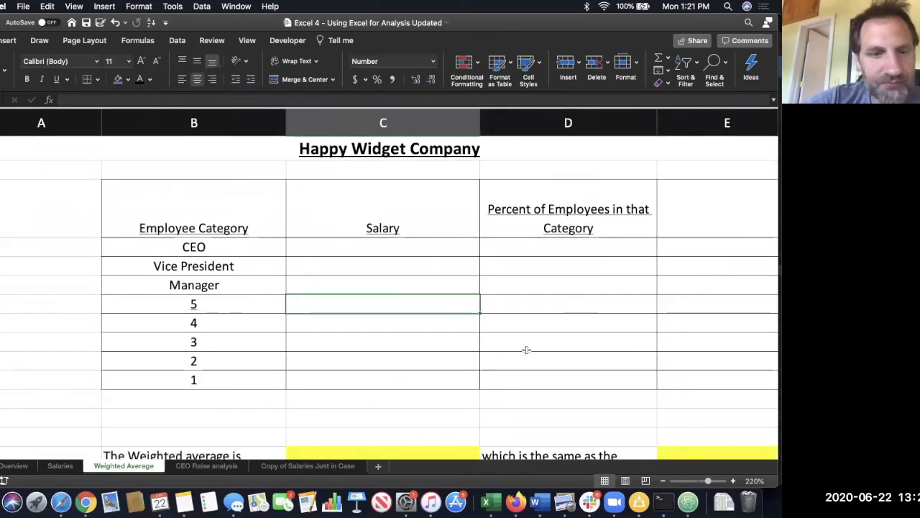
{"action": "scroll", "coordinate": [526, 349], "scroll_direction": "right", "scroll_amount": 3}
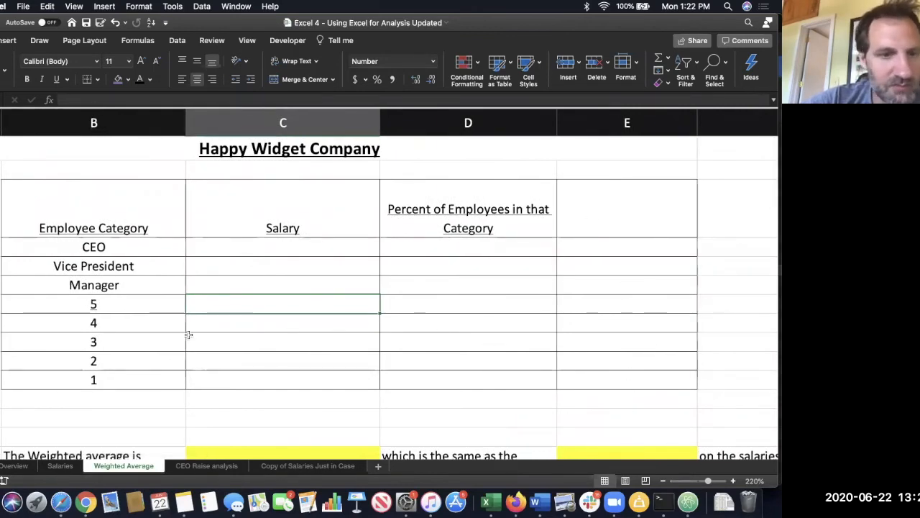
Look up the manager salary on the Salaries sheet and enter 98250 as the Manager salary on the Weighted Average sheet
{"action": "left_click", "coordinate": [57, 466]}
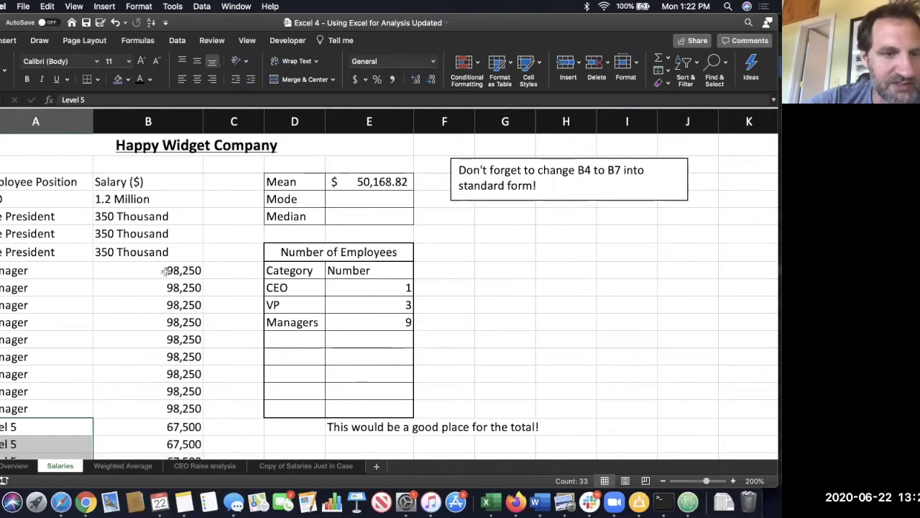
{"action": "left_click", "coordinate": [165, 270]}
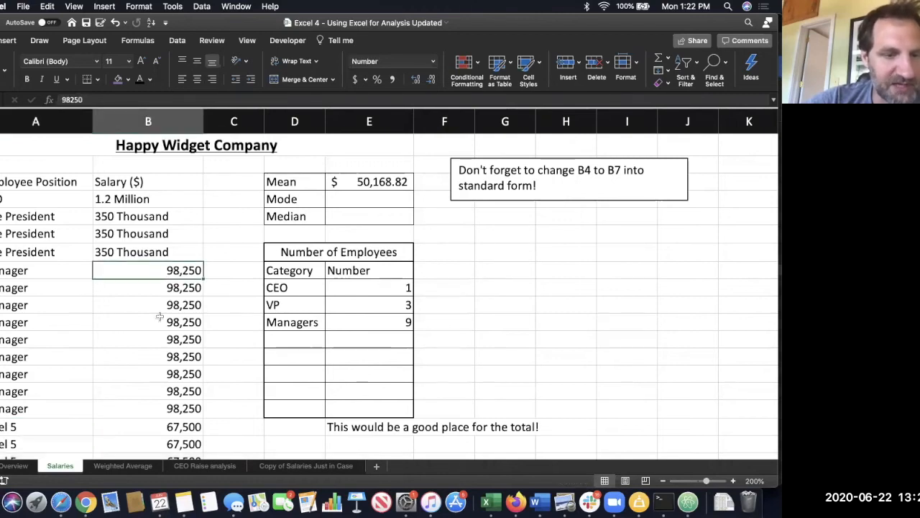
{"action": "left_click", "coordinate": [106, 469]}
{"action": "left_click", "coordinate": [275, 284]}
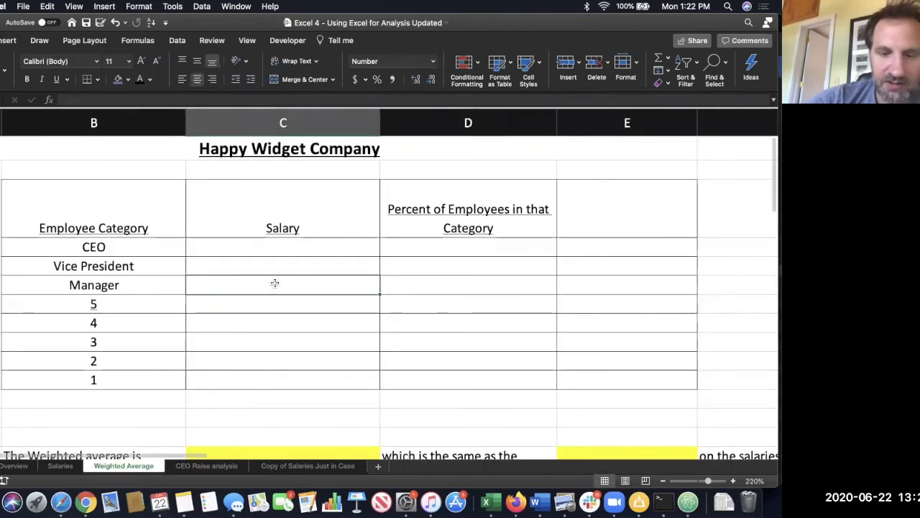
{"action": "type", "text": "98250"}
{"action": "key", "text": "Return"}
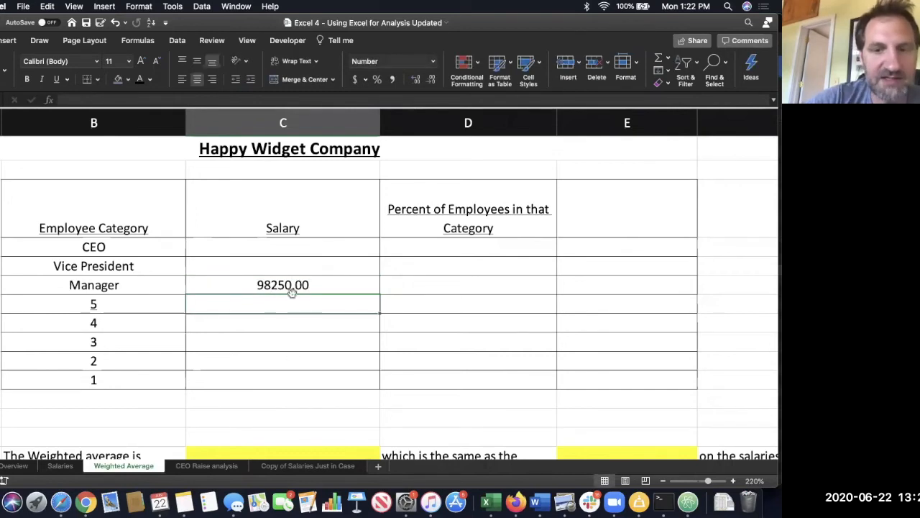
Look up the number of managers on the Salaries sheet and enter =9/80 as the Manager percentage on the Weighted Average sheet
{"action": "left_click", "coordinate": [482, 284]}
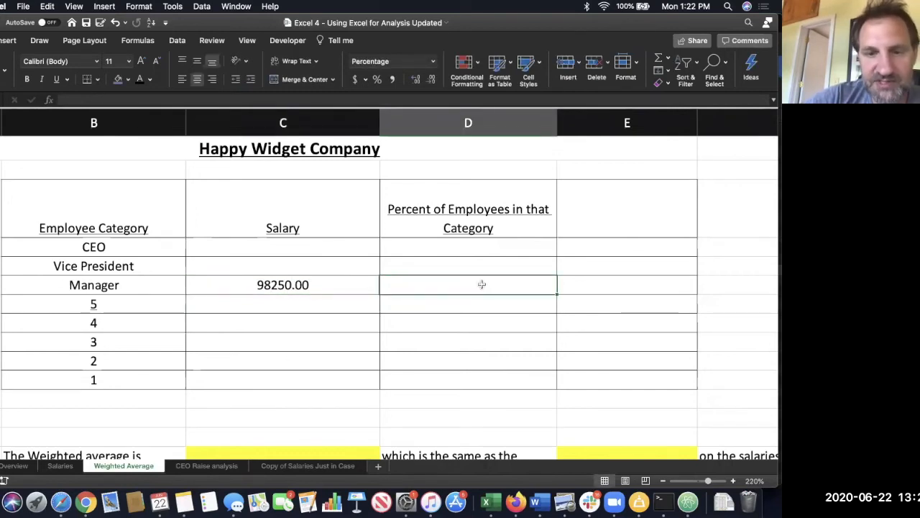
{"action": "left_click", "coordinate": [60, 466]}
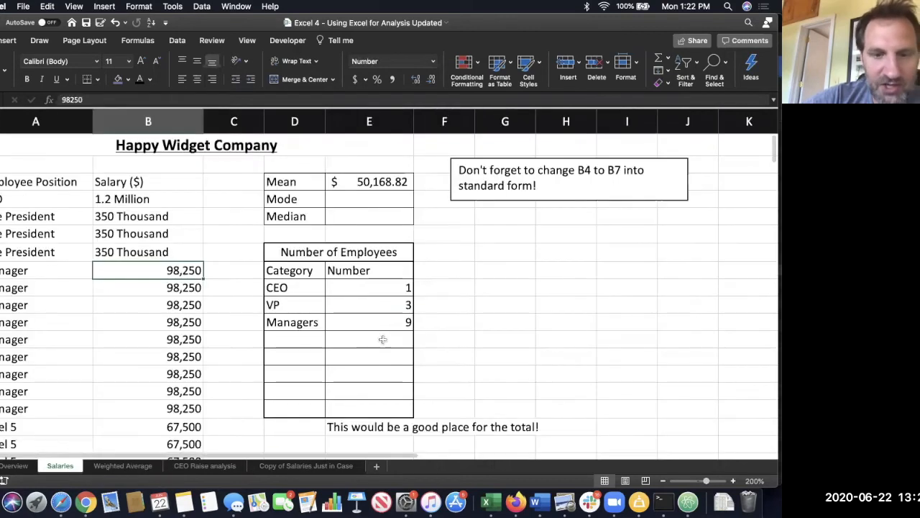
{"action": "left_click", "coordinate": [395, 323]}
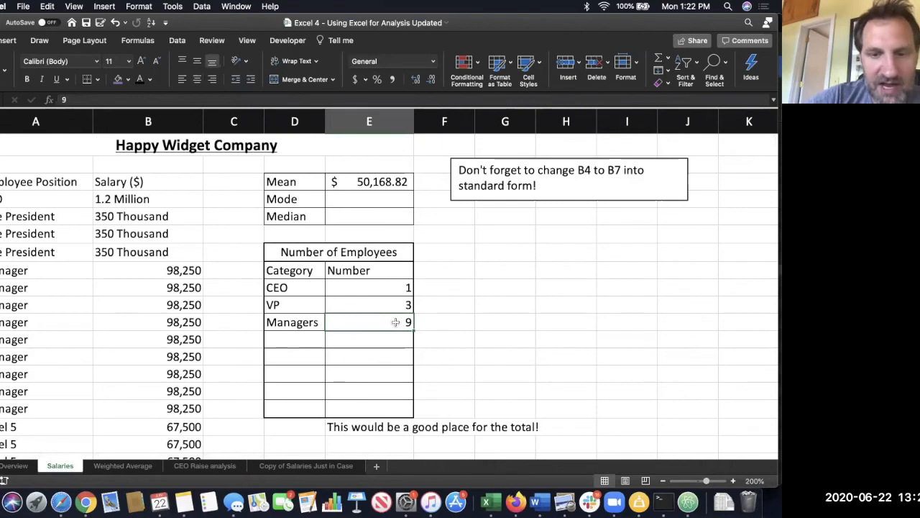
{"action": "scroll", "coordinate": [395, 322], "scroll_direction": "down", "scroll_amount": 2}
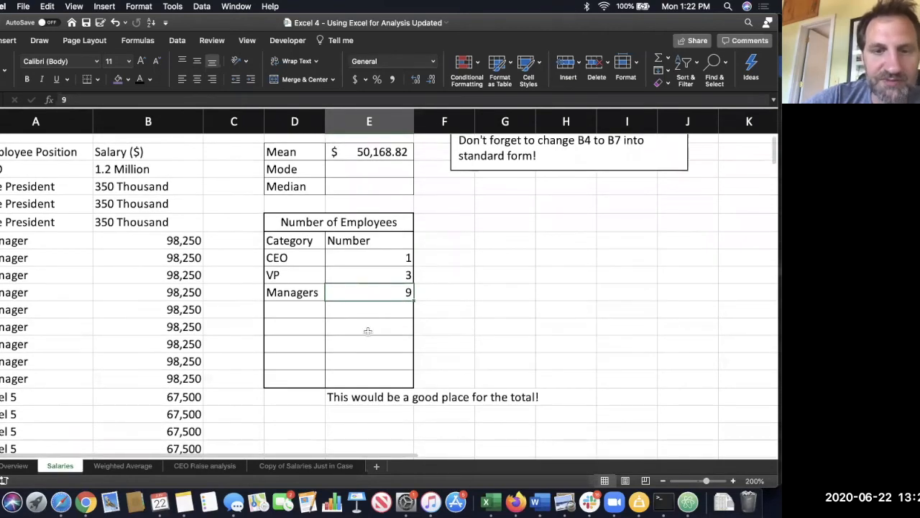
{"action": "left_click", "coordinate": [379, 397]}
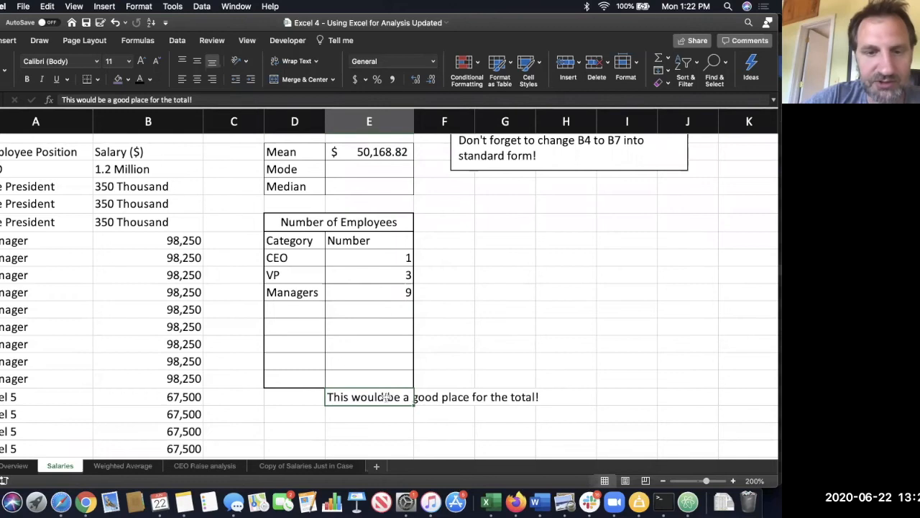
{"action": "left_click", "coordinate": [124, 466]}
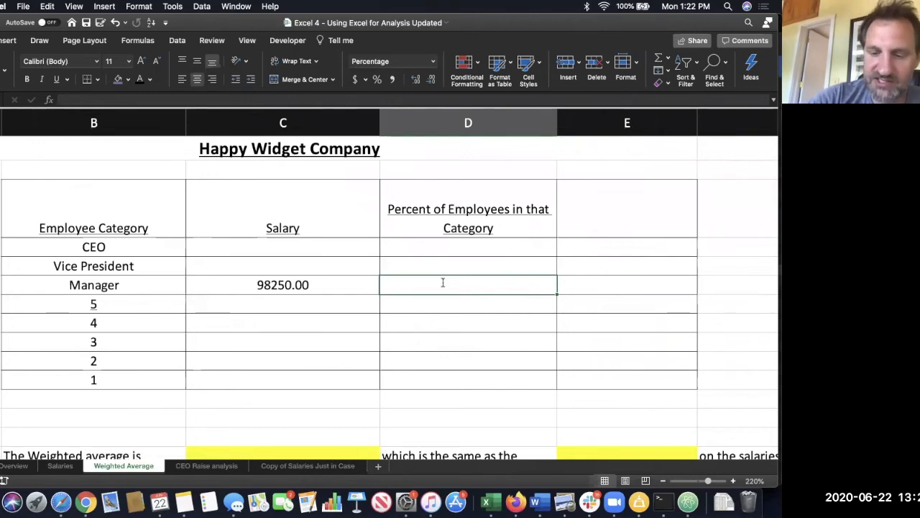
{"action": "type", "text": "=9/80"}
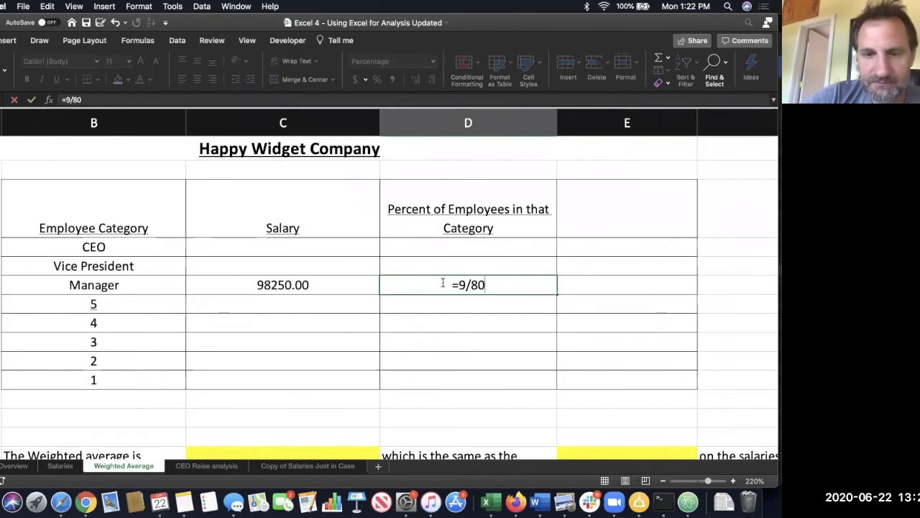
{"action": "key", "text": "Return"}
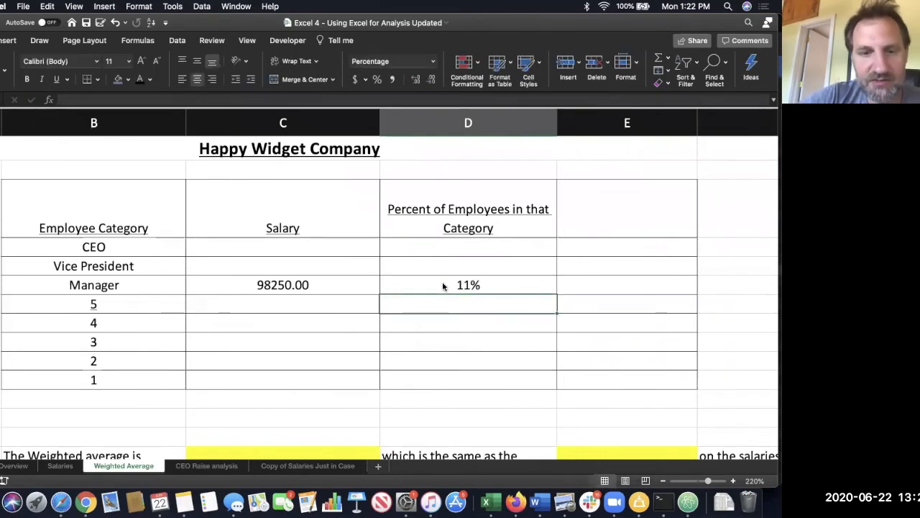
{"action": "left_click", "coordinate": [443, 286]}
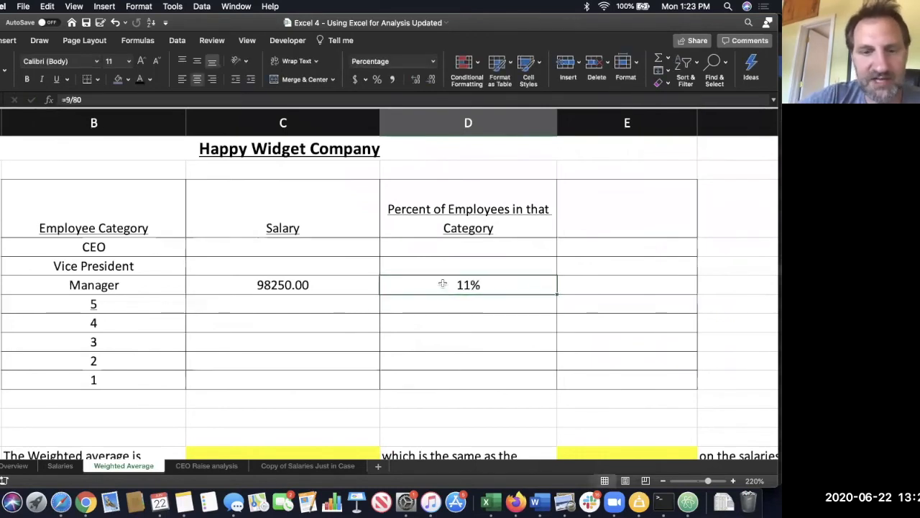
{"action": "left_click", "coordinate": [450, 348]}
{"action": "left_click", "coordinate": [448, 378]}
{"action": "left_click", "coordinate": [449, 304]}
{"action": "left_click", "coordinate": [451, 247]}
Show extra decimal places in the Manager percentage and reduce them back to a whole percent
{"action": "left_click", "coordinate": [454, 287]}
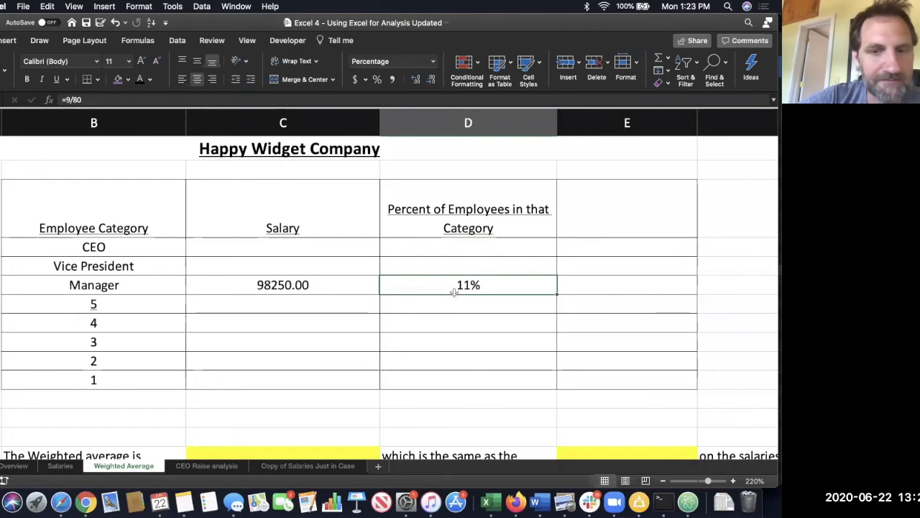
{"action": "left_click", "coordinate": [419, 78]}
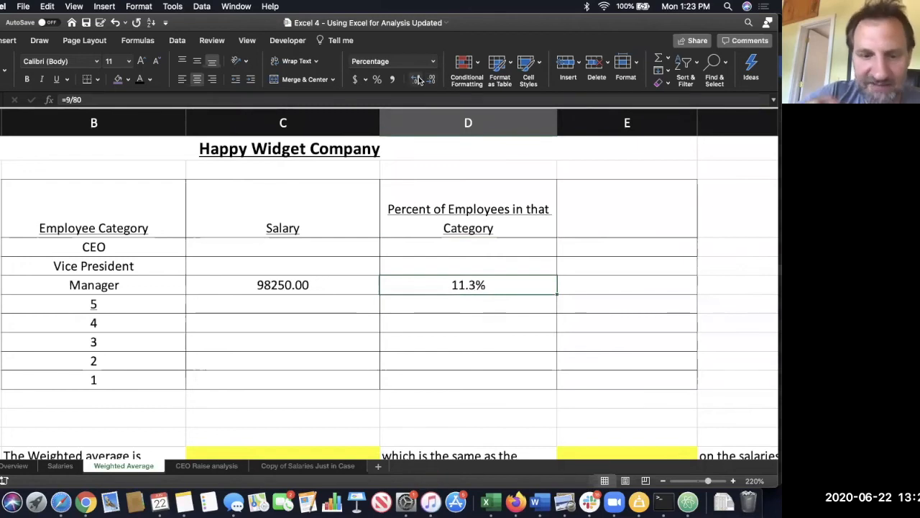
{"action": "left_click", "coordinate": [418, 79]}
{"action": "left_click", "coordinate": [419, 78]}
{"action": "left_click", "coordinate": [418, 78]}
{"action": "left_click", "coordinate": [433, 80]}
{"action": "left_click", "coordinate": [433, 79]}
{"action": "left_click", "coordinate": [433, 79]}
{"action": "left_click", "coordinate": [433, 79]}
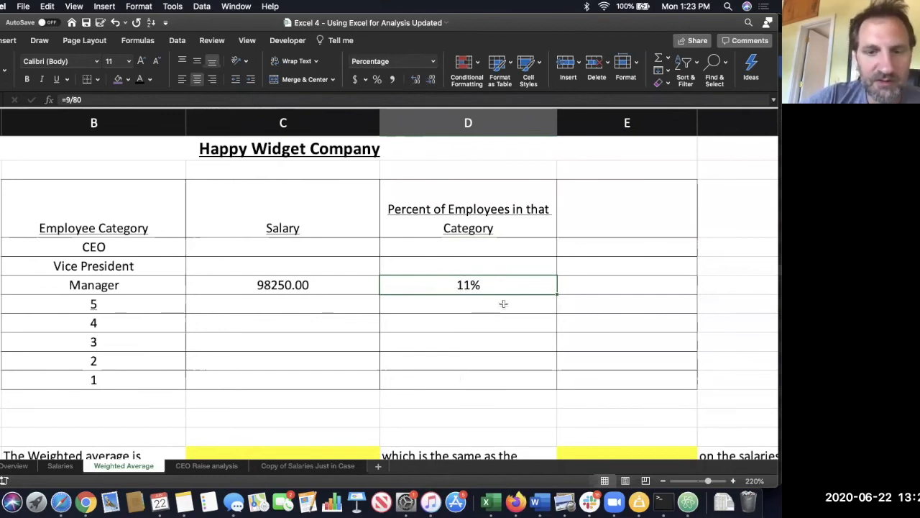
Examine the yellow weighted average answer cells, the averages on the Salaries sheet, and the instructions and summary question on the Weighted Average sheet
{"action": "scroll", "coordinate": [637, 281], "scroll_direction": "down", "scroll_amount": 2}
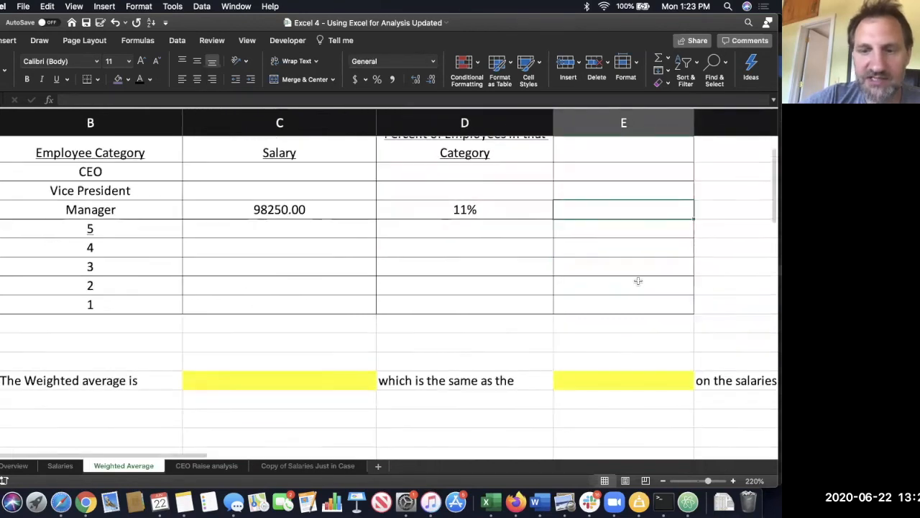
{"action": "left_click", "coordinate": [648, 322]}
{"action": "left_click", "coordinate": [310, 378]}
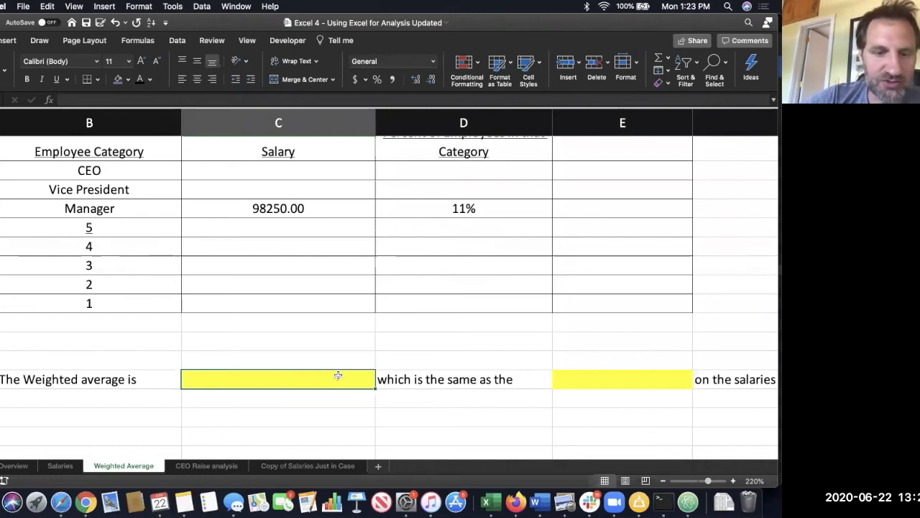
{"action": "left_click", "coordinate": [51, 468]}
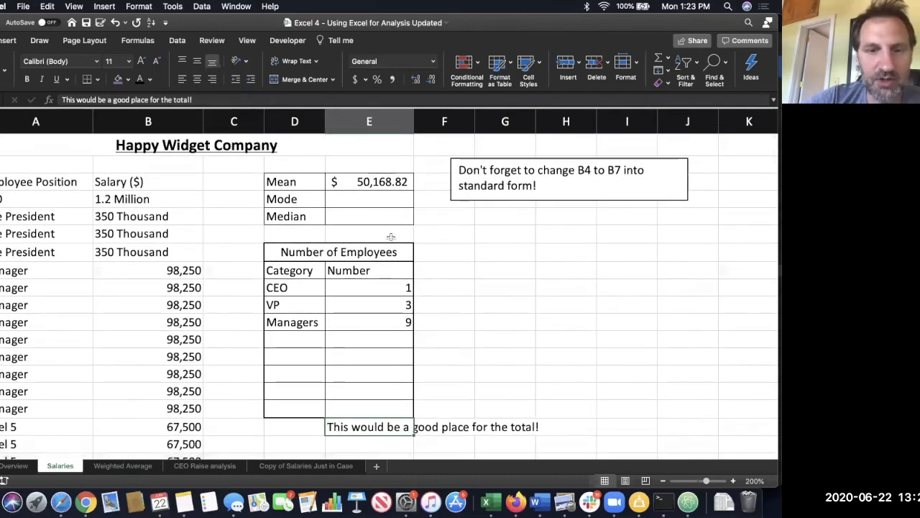
{"action": "left_click", "coordinate": [120, 466]}
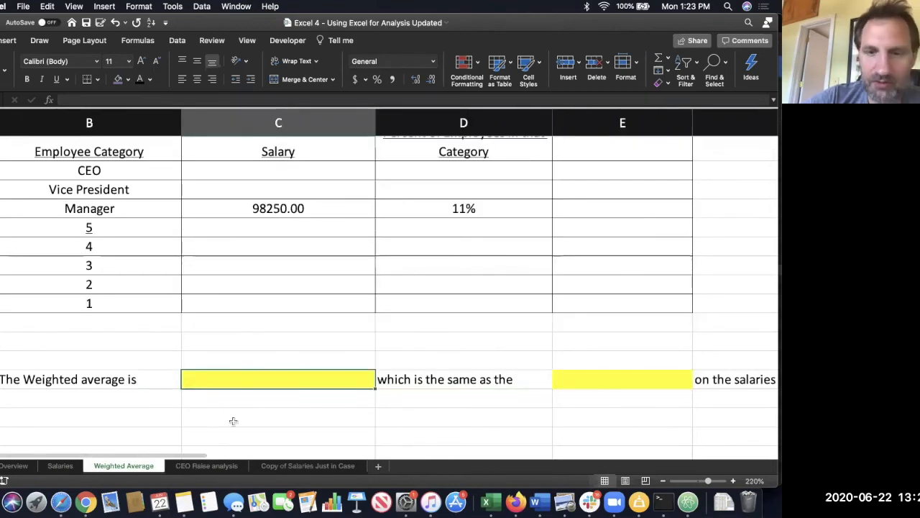
{"action": "scroll", "coordinate": [233, 421], "scroll_direction": "down", "scroll_amount": 5}
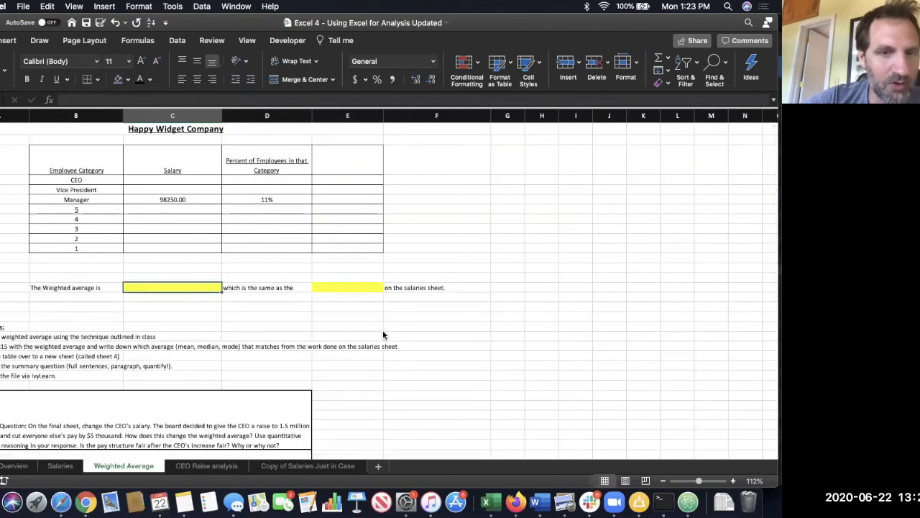
{"action": "scroll", "coordinate": [383, 336], "scroll_direction": "up", "scroll_amount": 3}
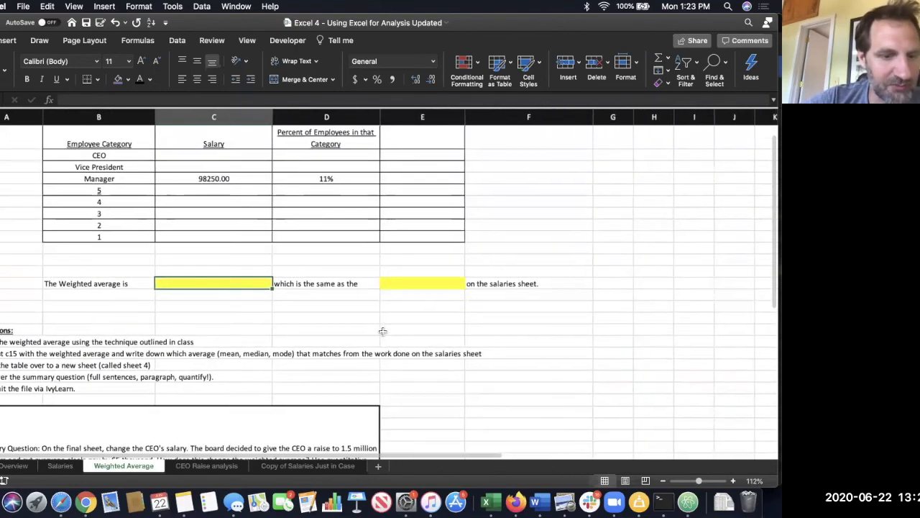
{"action": "scroll", "coordinate": [383, 331], "scroll_direction": "down", "scroll_amount": 5}
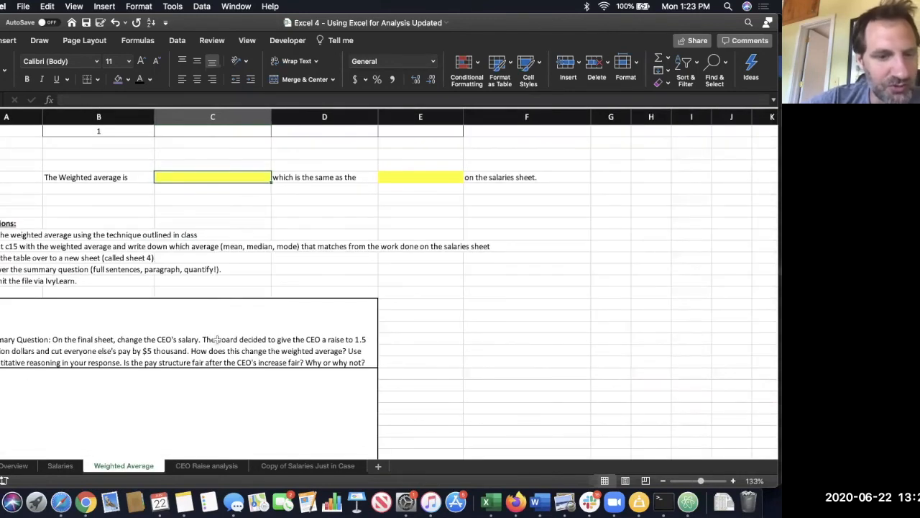
{"action": "scroll", "coordinate": [217, 338], "scroll_direction": "up", "scroll_amount": 6}
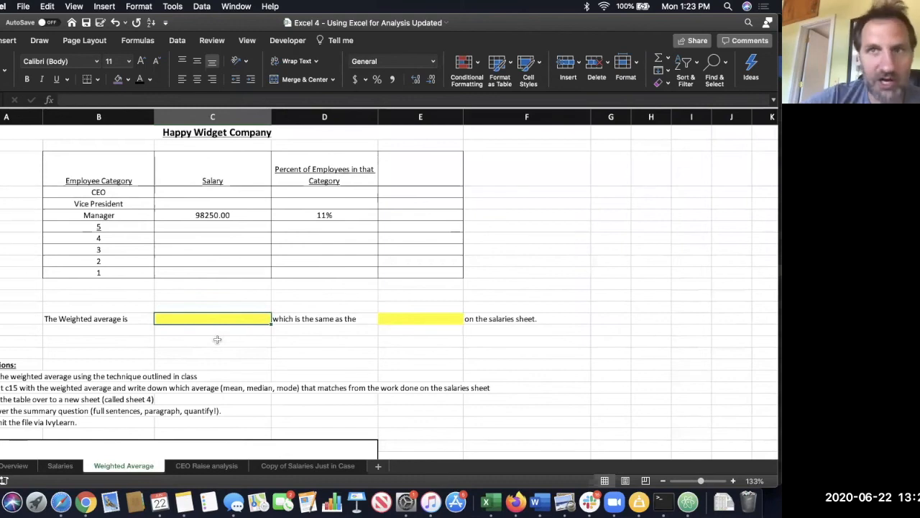
Copy the Happy Widget Company table from the Weighted Average sheet to the CEO Raise analysis sheet and widen its columns to fit the headings
{"action": "left_click_drag", "start_coordinate": [93, 139], "coordinate": [330, 297]}
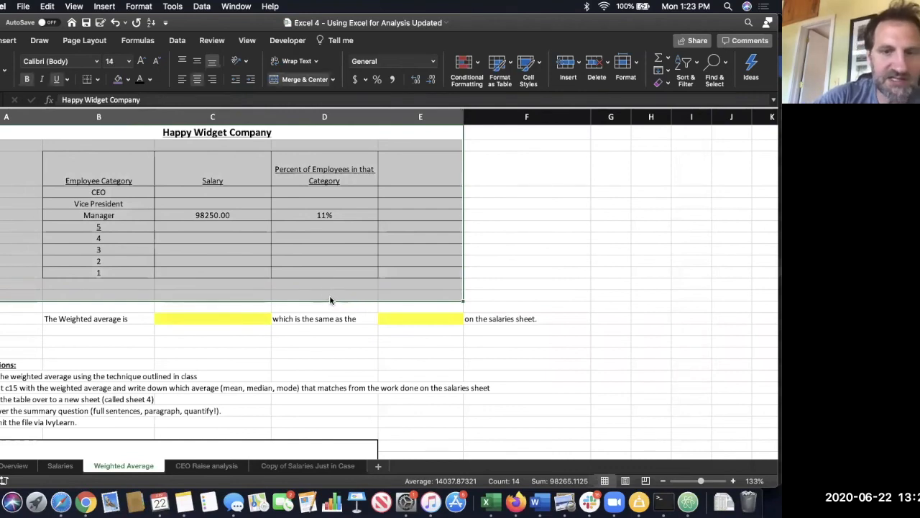
{"action": "key", "text": "super+c"}
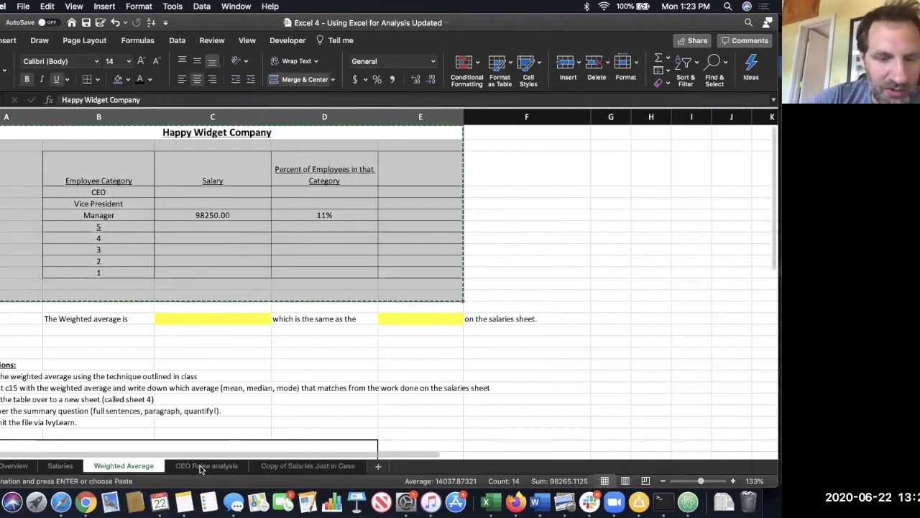
{"action": "left_click", "coordinate": [200, 465]}
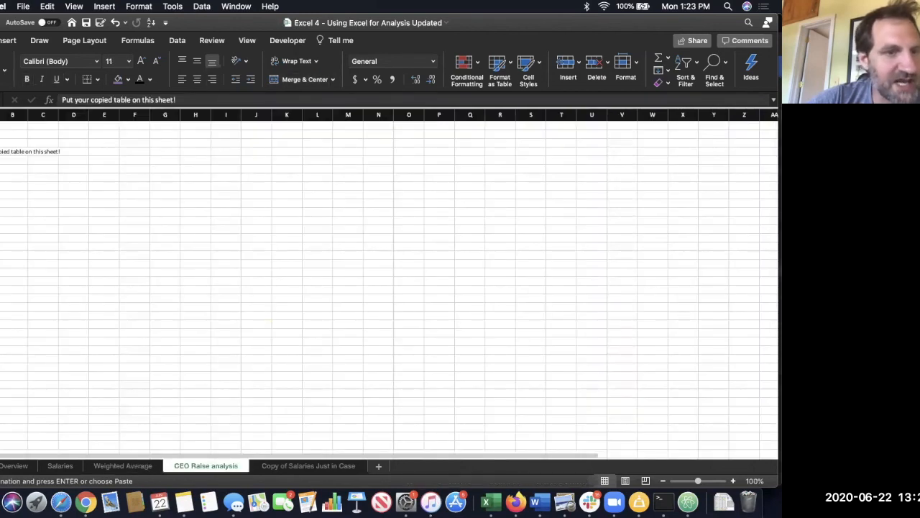
{"action": "key", "text": "super+v"}
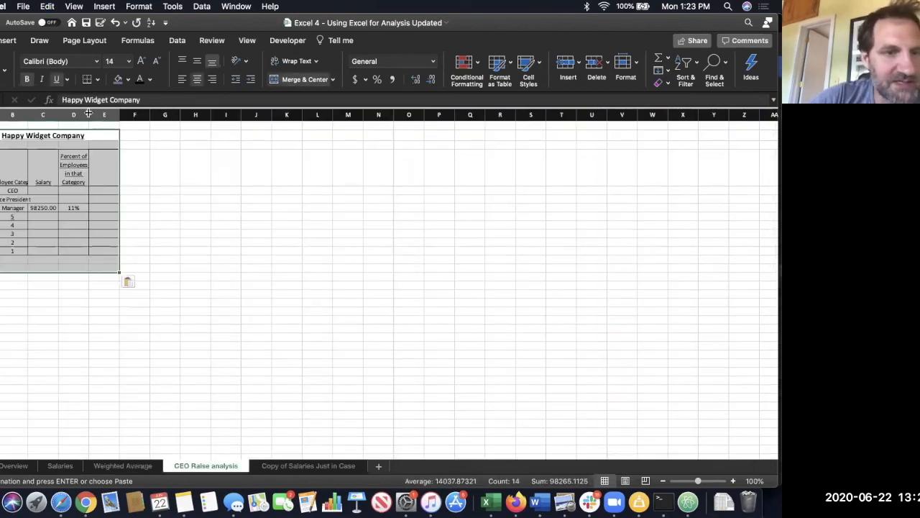
{"action": "left_click_drag", "start_coordinate": [88, 114], "coordinate": [63, 114]}
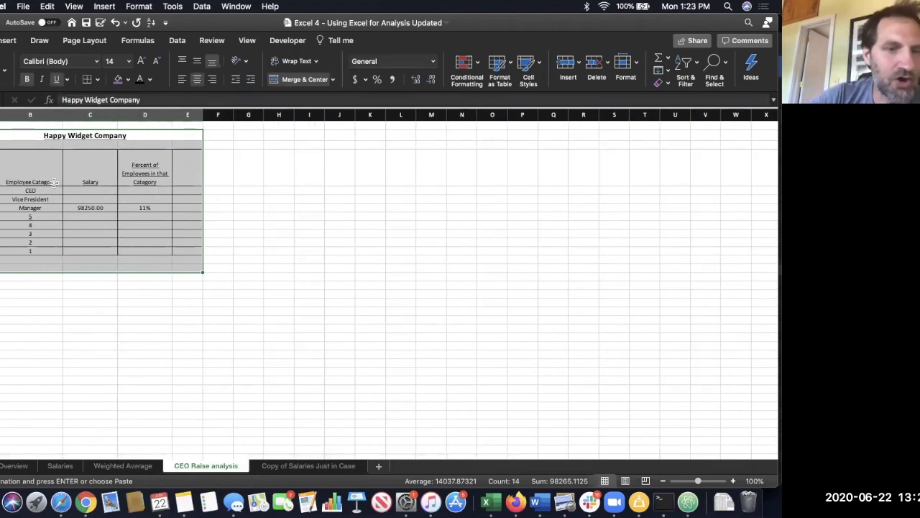
{"action": "left_click_drag", "start_coordinate": [203, 114], "coordinate": [214, 115]}
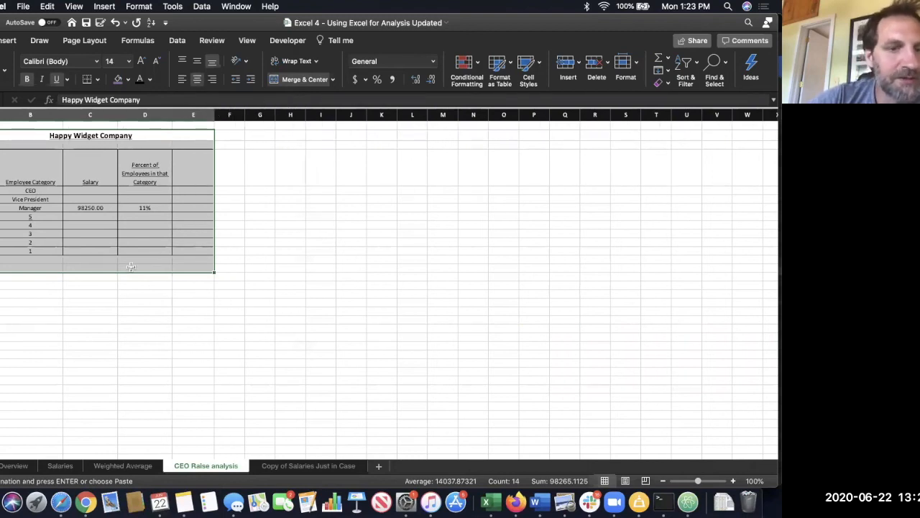
Review the summary question against the copied table on the CEO Raise analysis sheet, and view the Copy of Salaries Just in Case sheet
{"action": "left_click", "coordinate": [120, 466]}
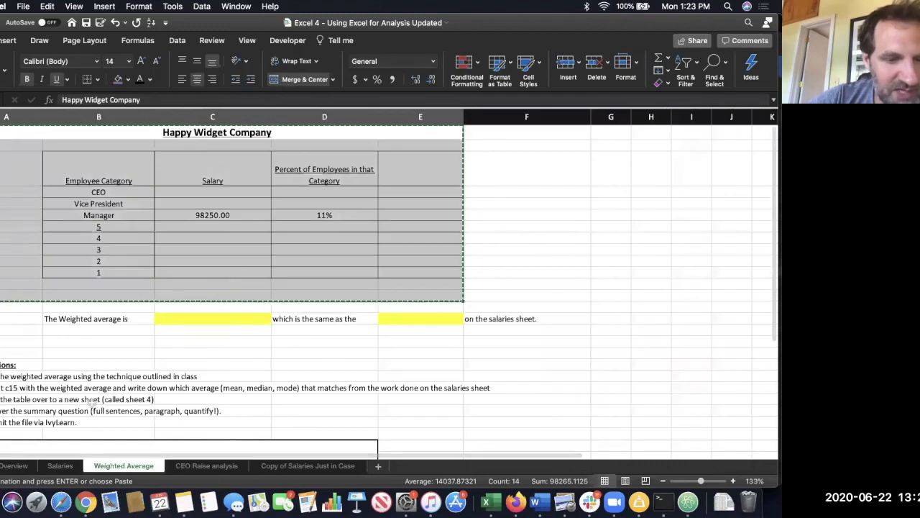
{"action": "scroll", "coordinate": [93, 404], "scroll_direction": "down", "scroll_amount": 5}
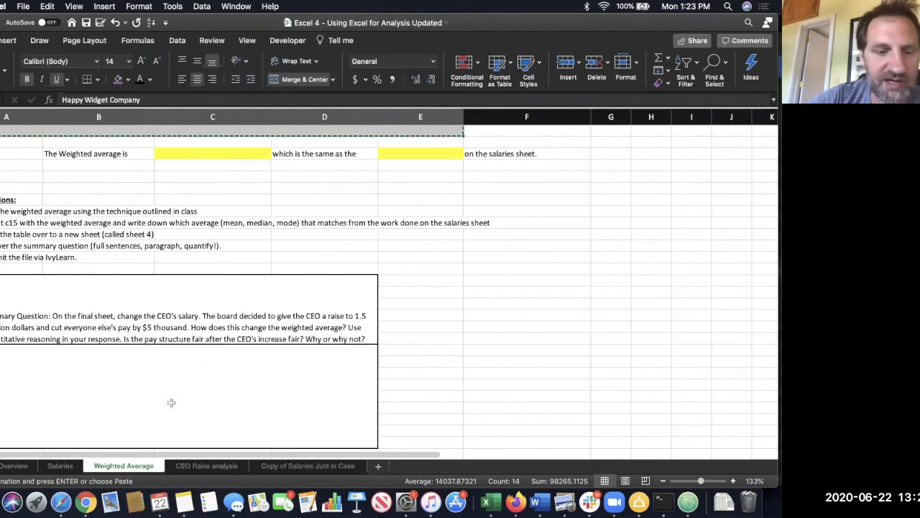
{"action": "left_click", "coordinate": [207, 466]}
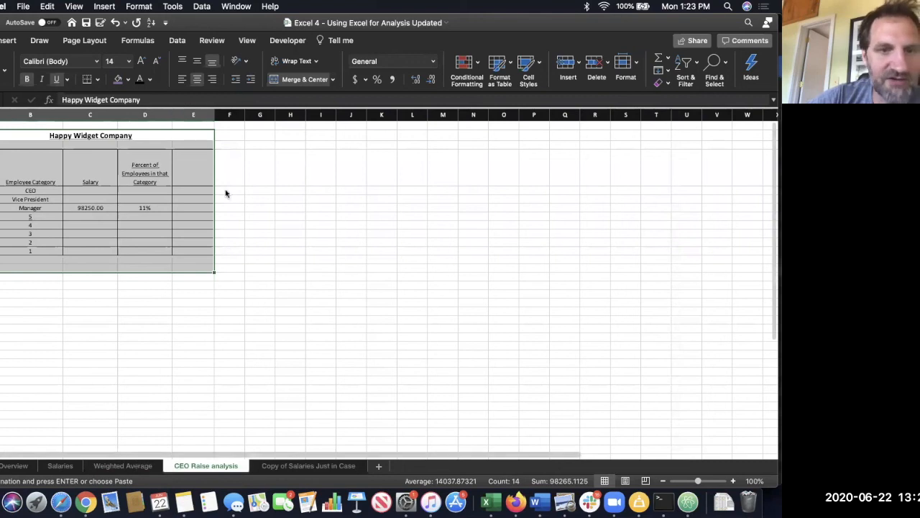
{"action": "key", "text": "ctrl+Page_Up"}
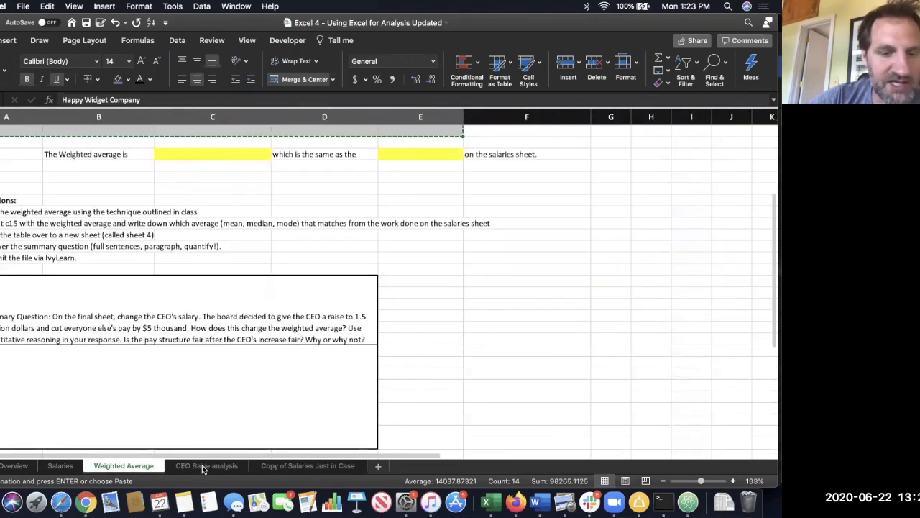
{"action": "left_click", "coordinate": [202, 466]}
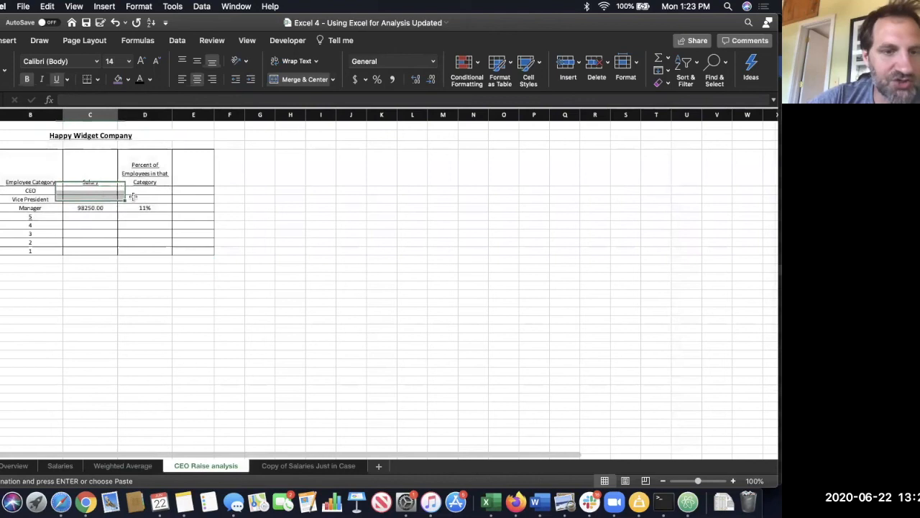
{"action": "left_click", "coordinate": [192, 259]}
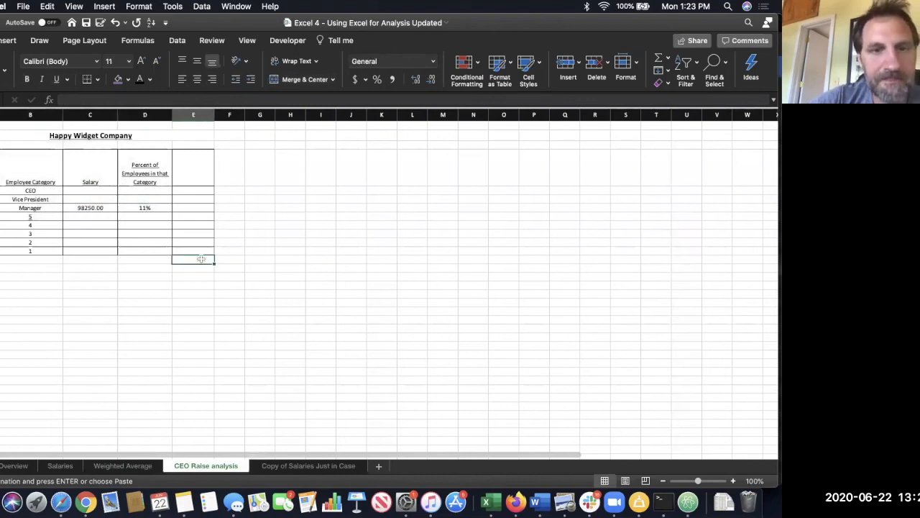
{"action": "left_click", "coordinate": [323, 466]}
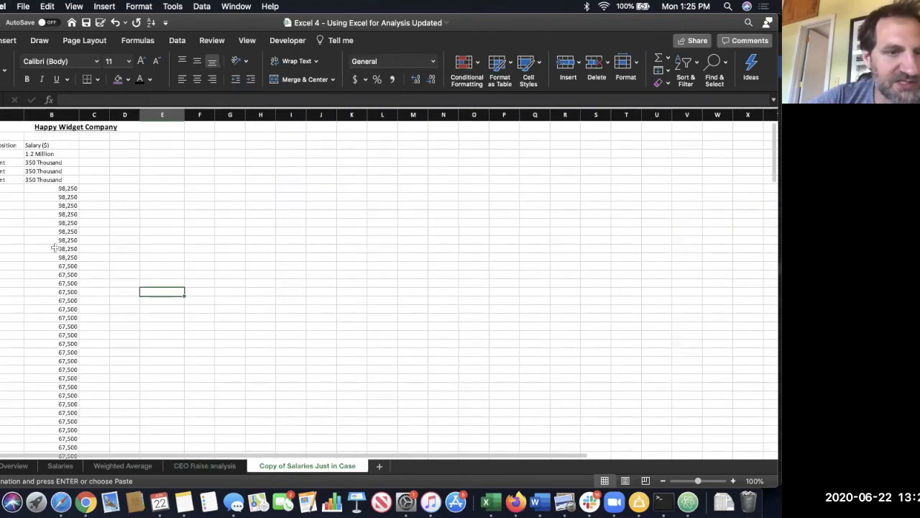